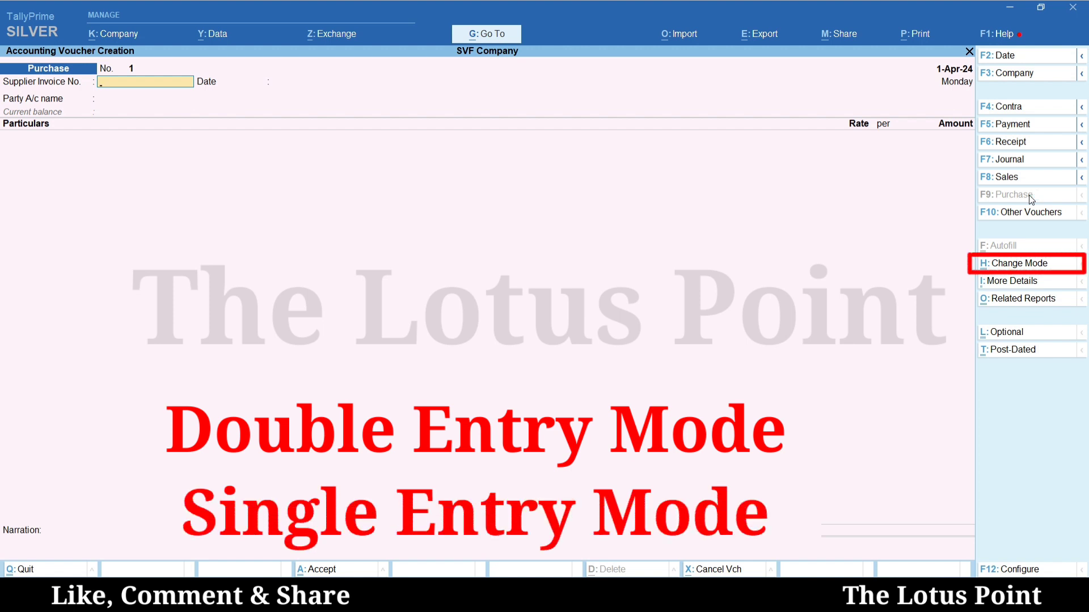
Try the As Voucher mode for the purchase voucher, and return it to Accounting Invoice mode
left_click(1042, 270)
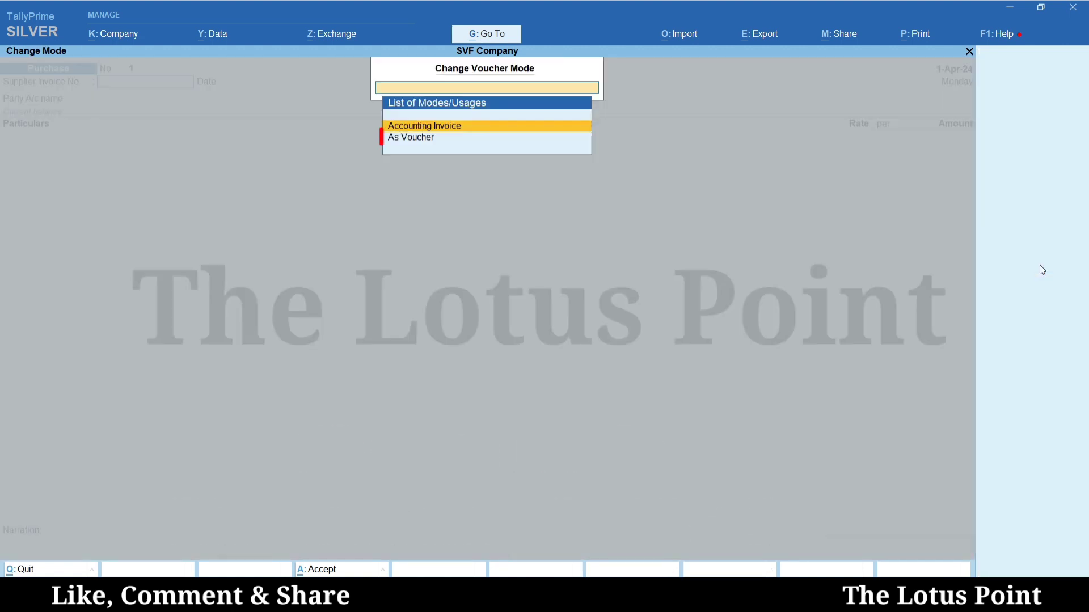
key("Down")
key("Return")
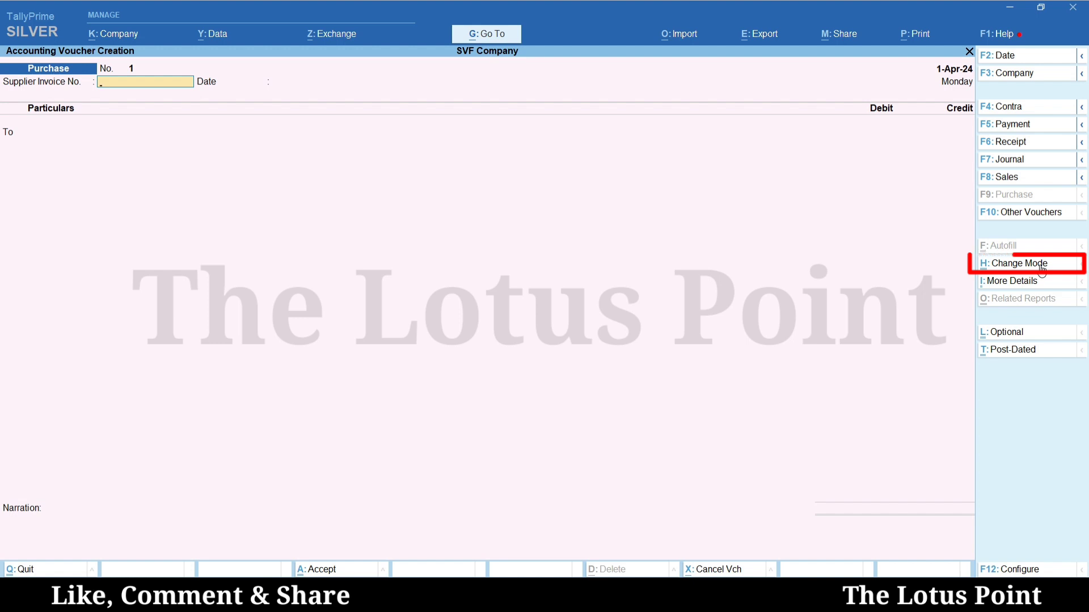
left_click(1043, 270)
key("Up")
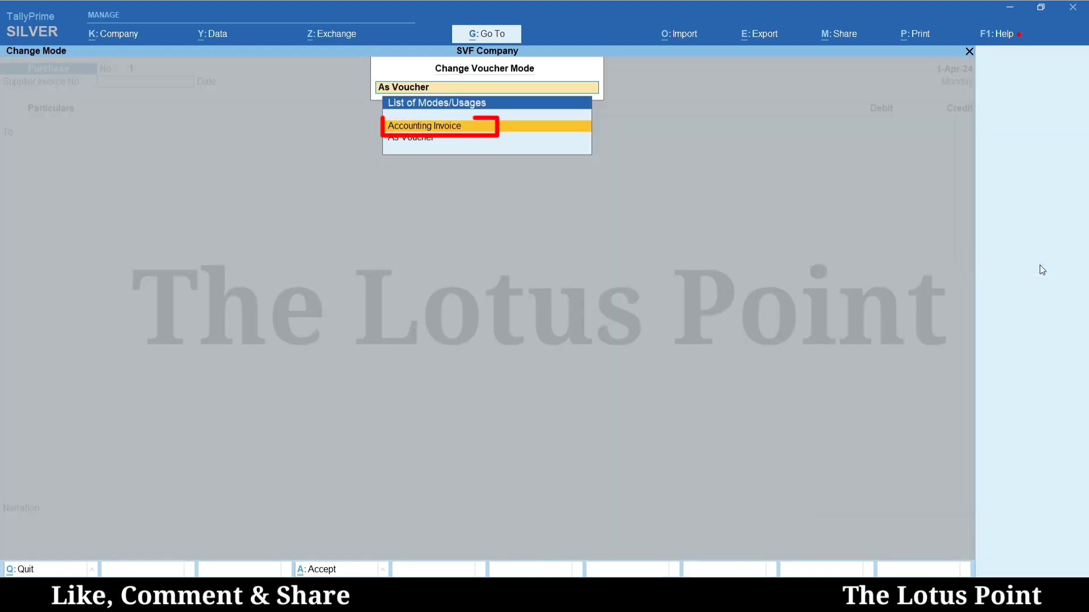
key("Return")
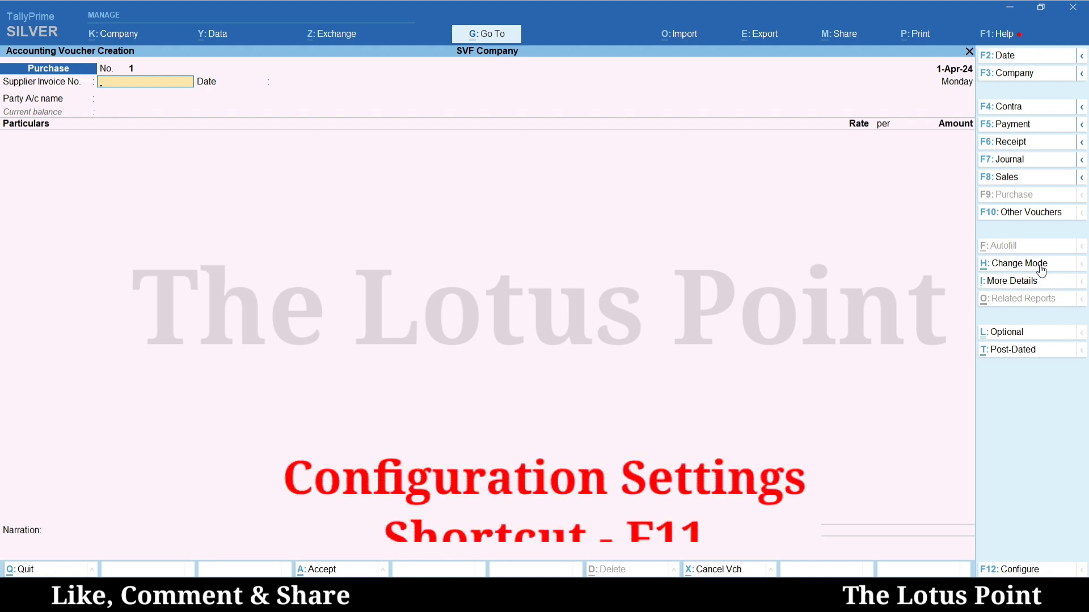
Review the company features from Maintain Accounts through Maintain Inventory and accept them
key("F11")
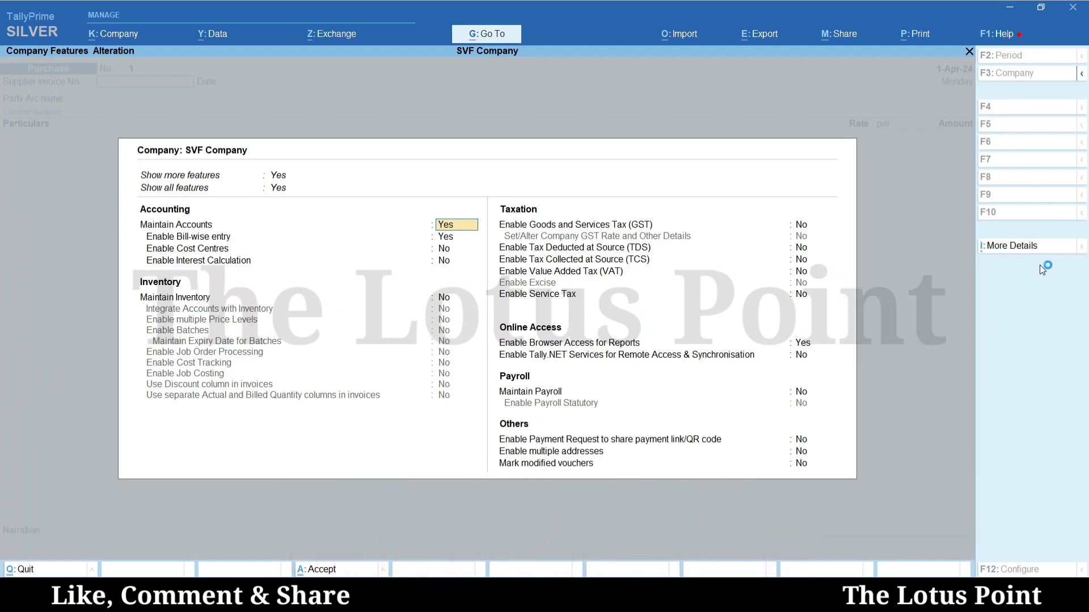
key("Return")
key("Return")
key("Return")
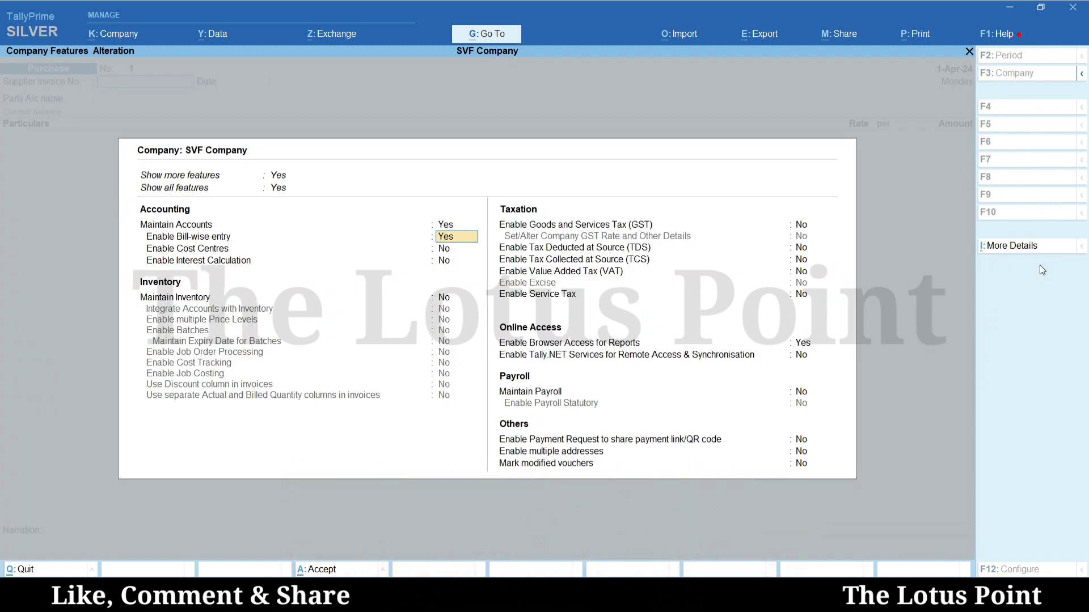
key("Return")
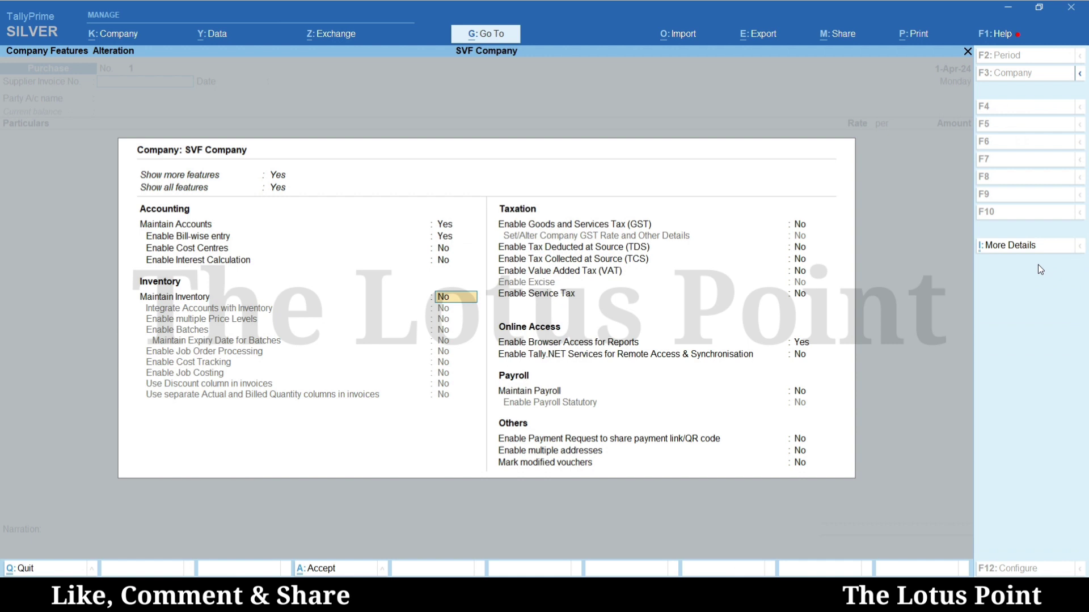
key("ctrl+a")
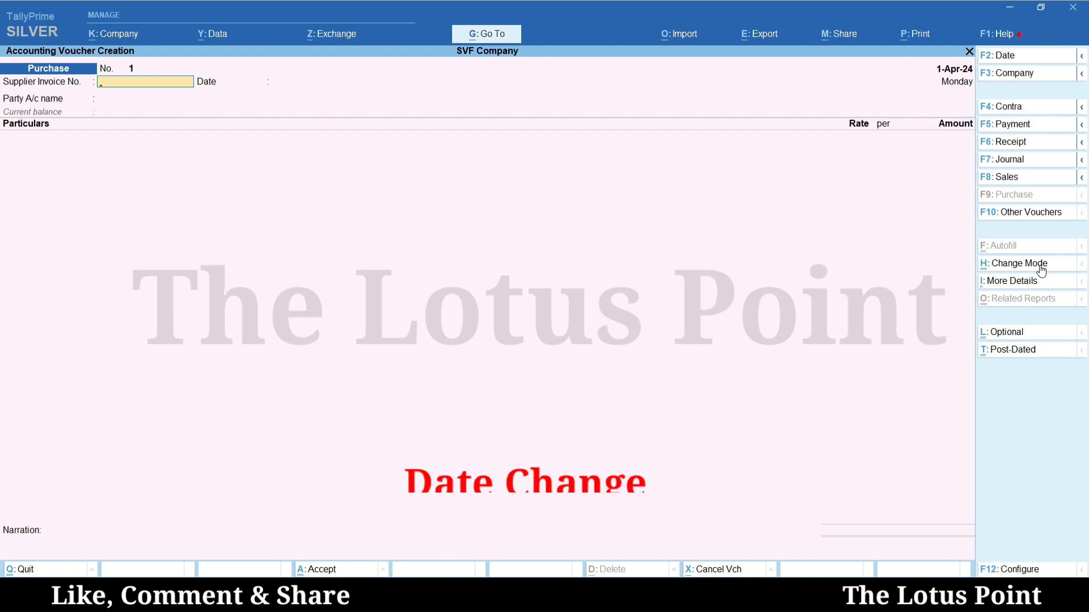
Set the purchase voucher date to 10-Apr-24
key("F2")
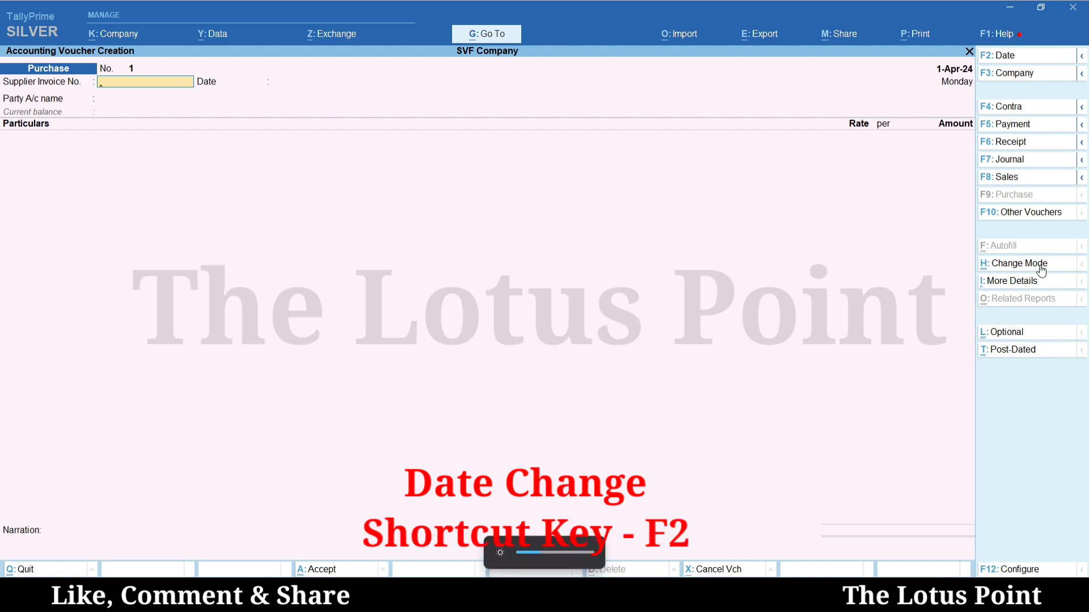
key("F2")
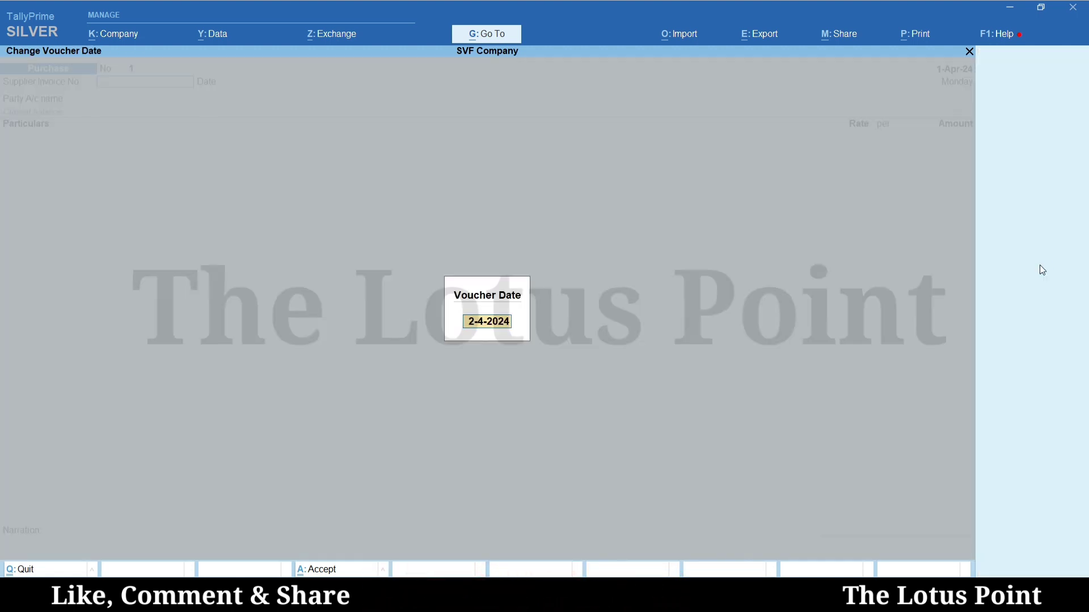
type("10")
key("Return")
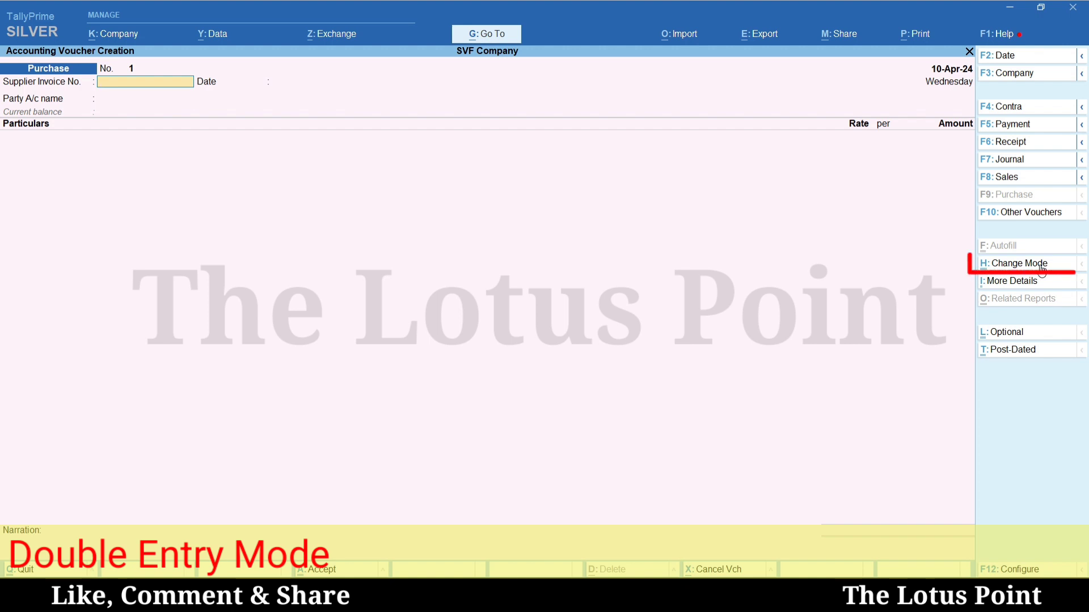
Change the purchase voucher to As Voucher mode for double entry
left_click(1042, 270)
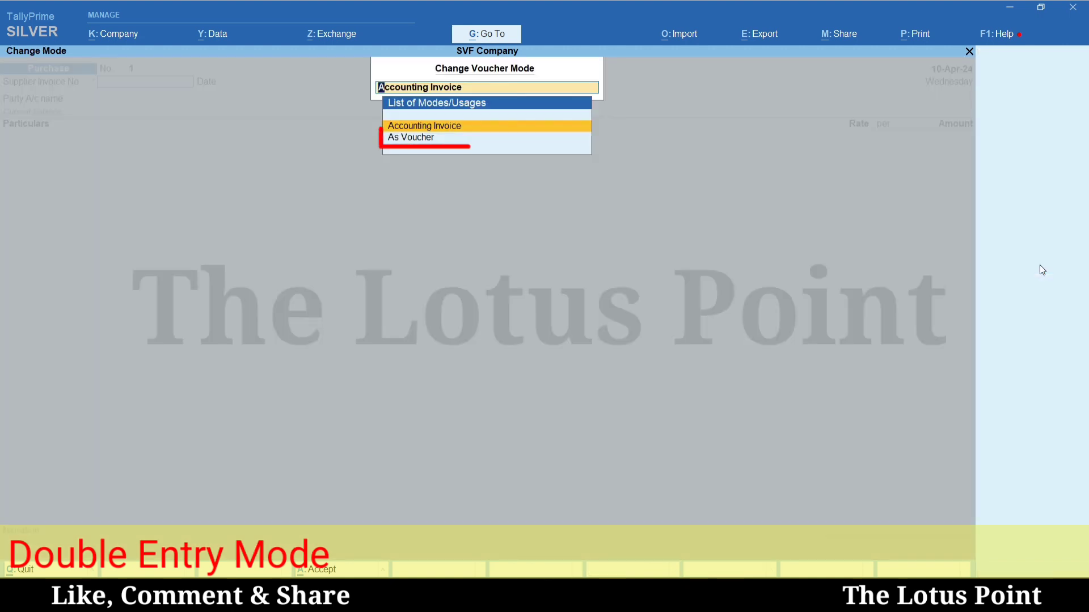
key("Down")
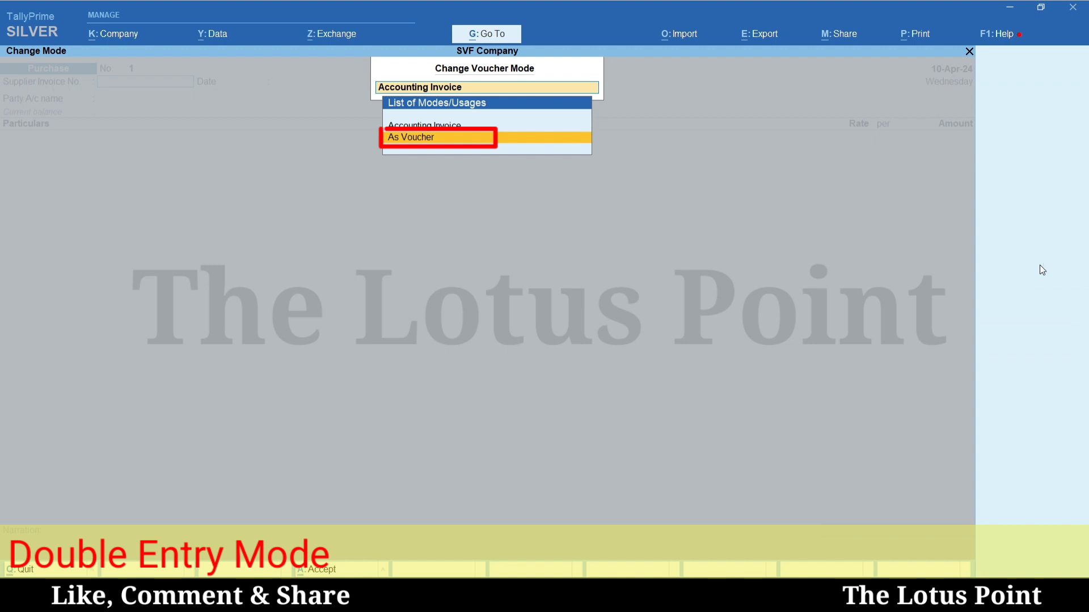
key("Return")
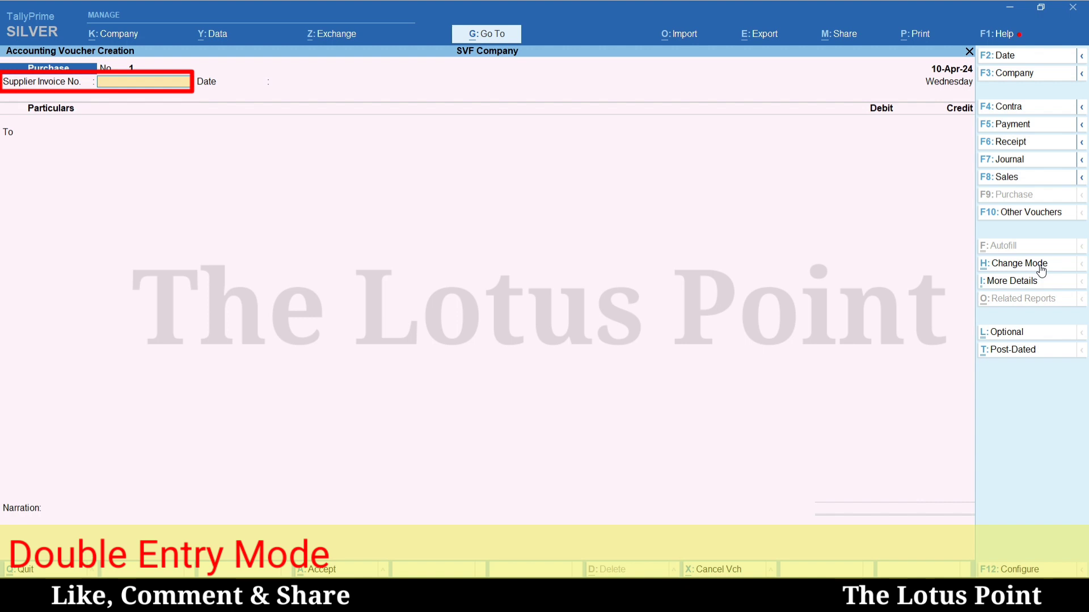
Enter ABC/01 as the supplier invoice number and accept 10-Apr-24 as the invoice date
type("ABC/01")
key("Return")
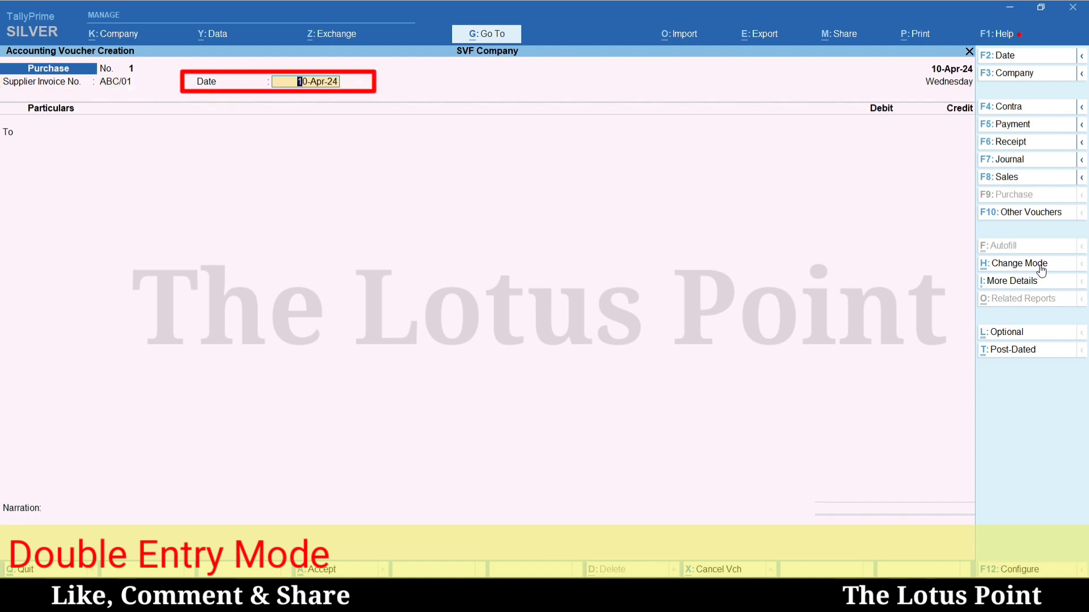
key("Return")
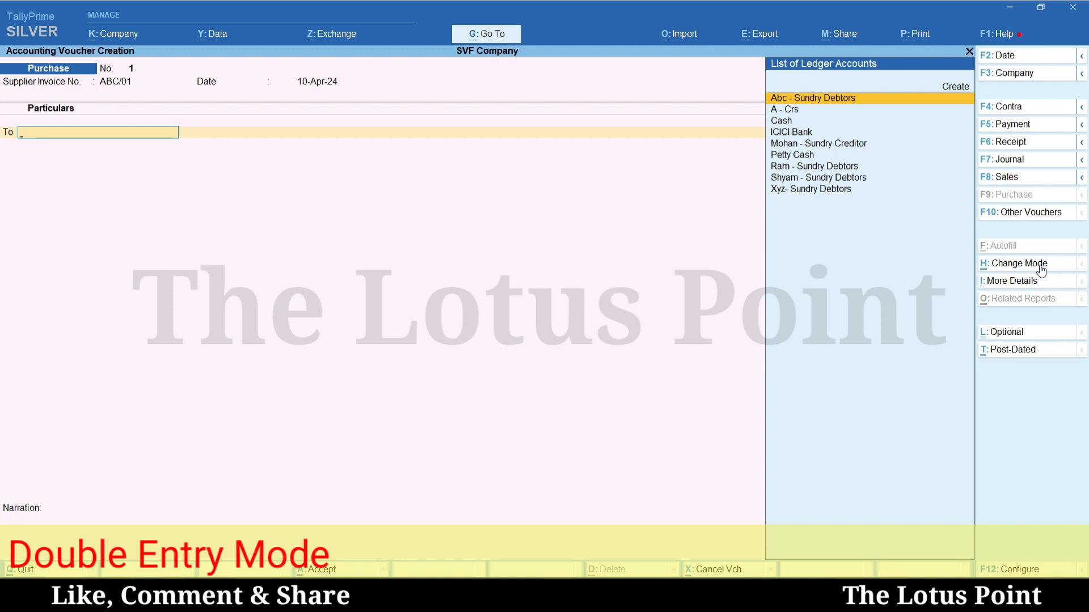
Choose A - Crs as the party ledger to credit and leave its receipt and order details blank
key("Down")
key("Return")
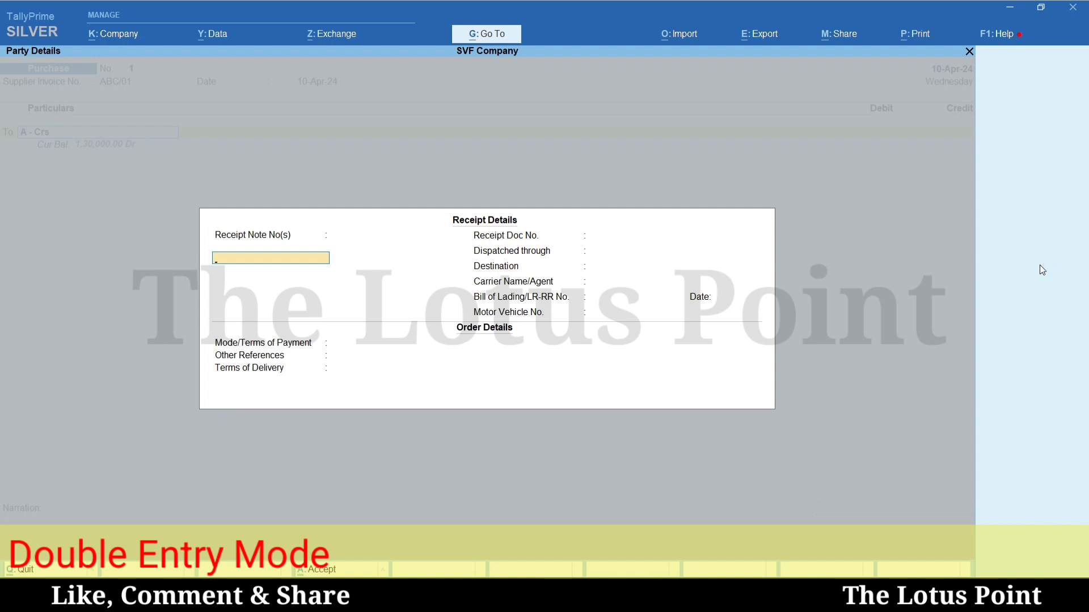
key("Return")
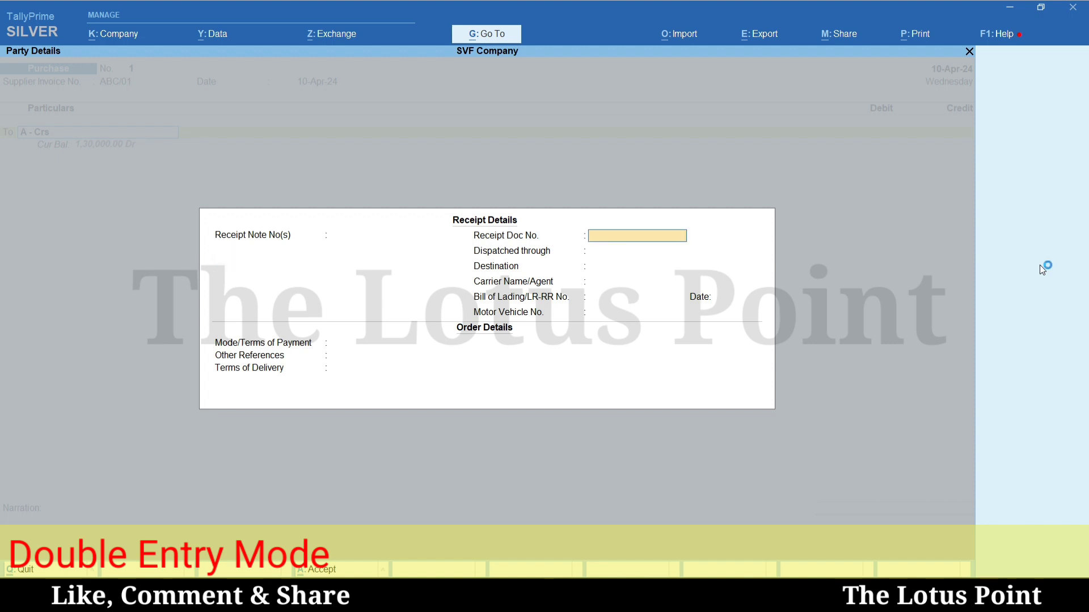
key("Return")
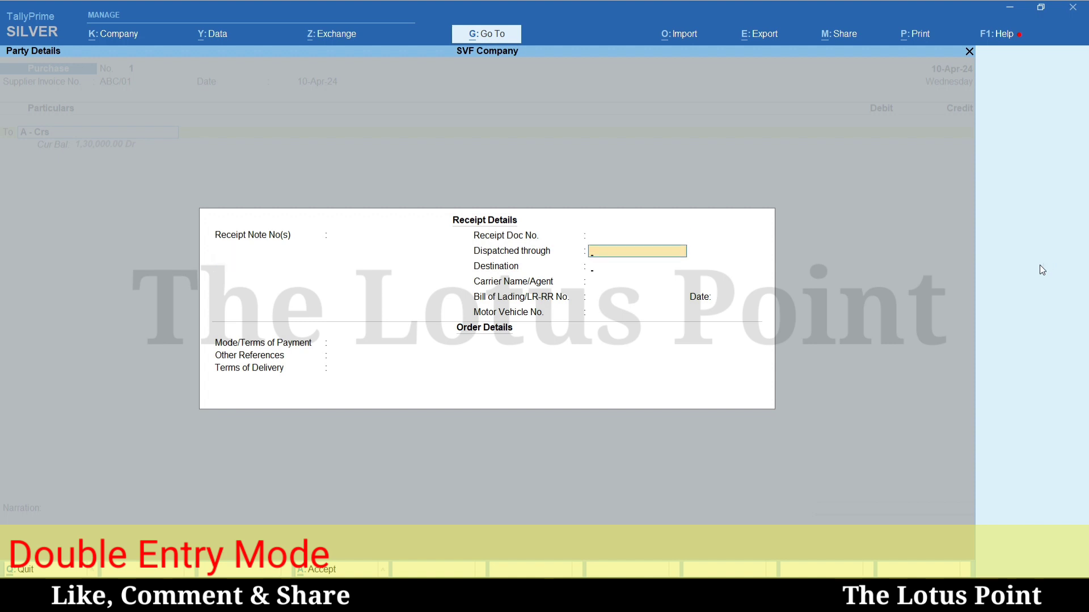
key("Return")
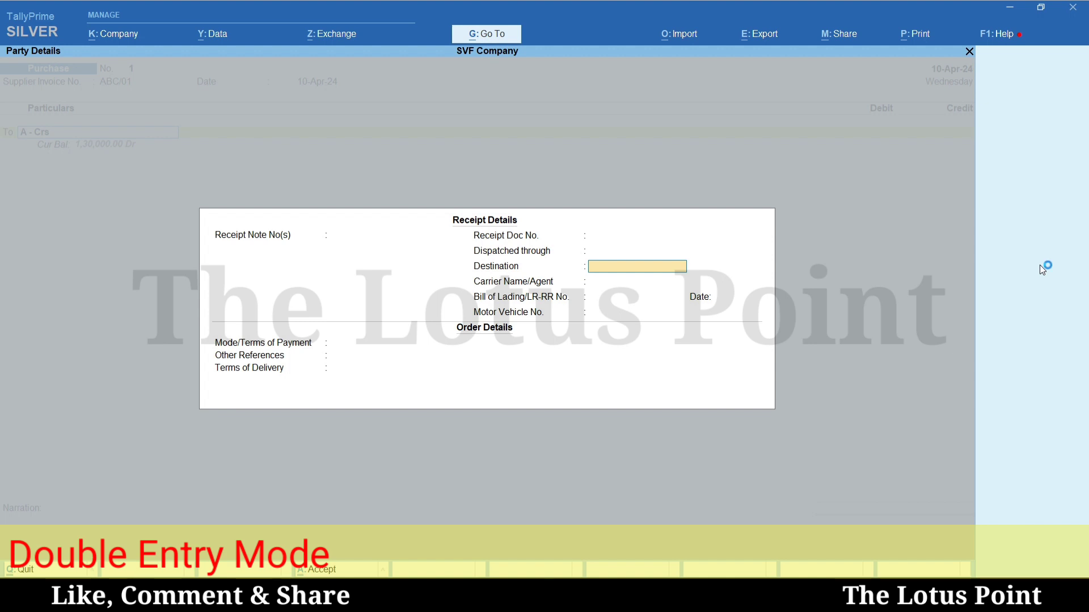
key("Return")
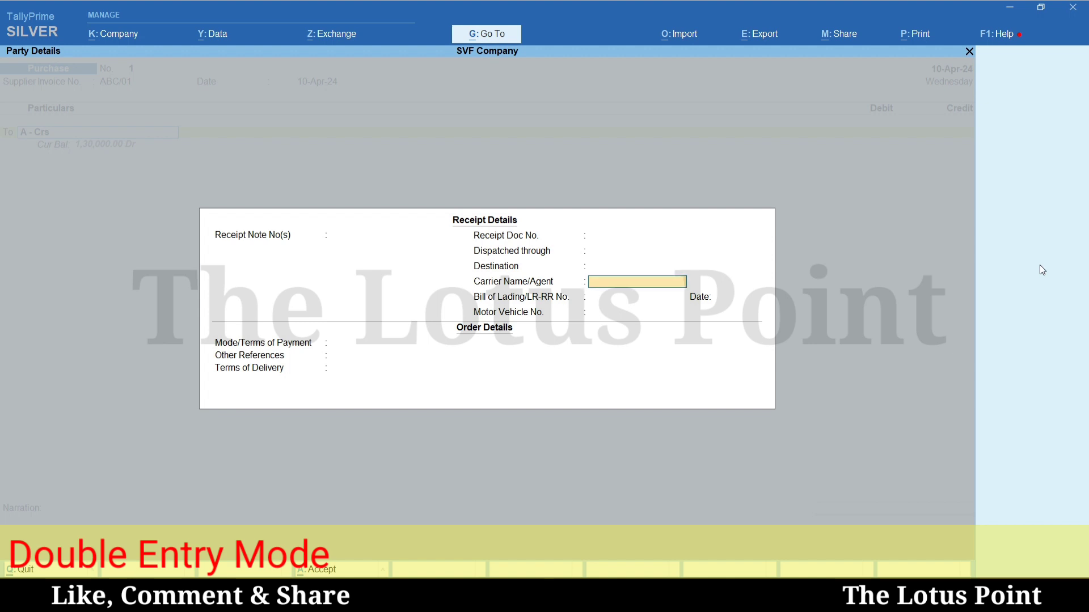
key("Return")
key("Return")
key("Return")
key("Return")
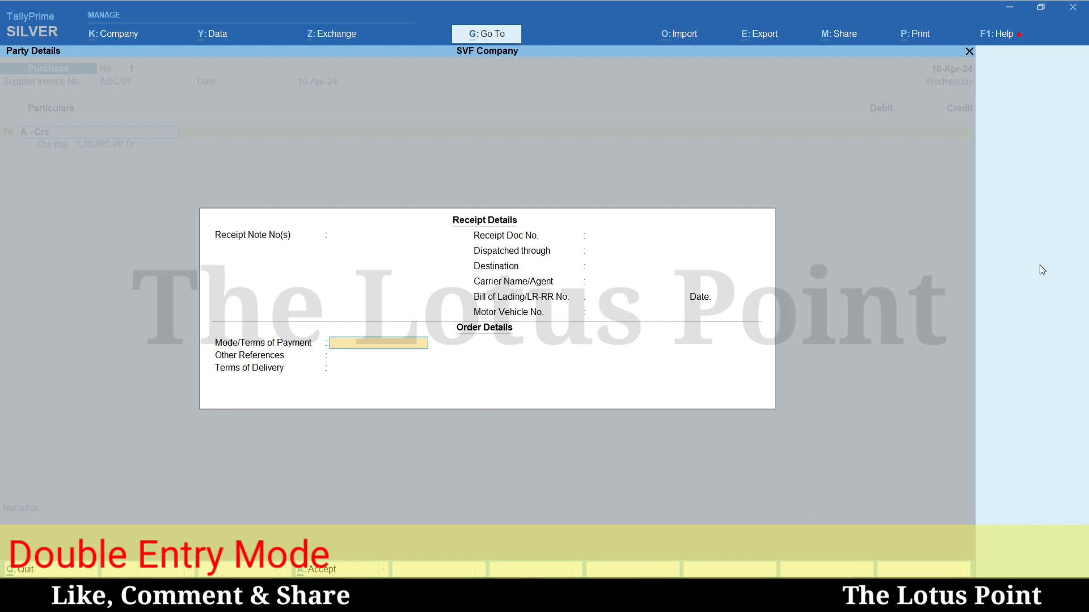
key("Return")
key("Return")
key("Return")
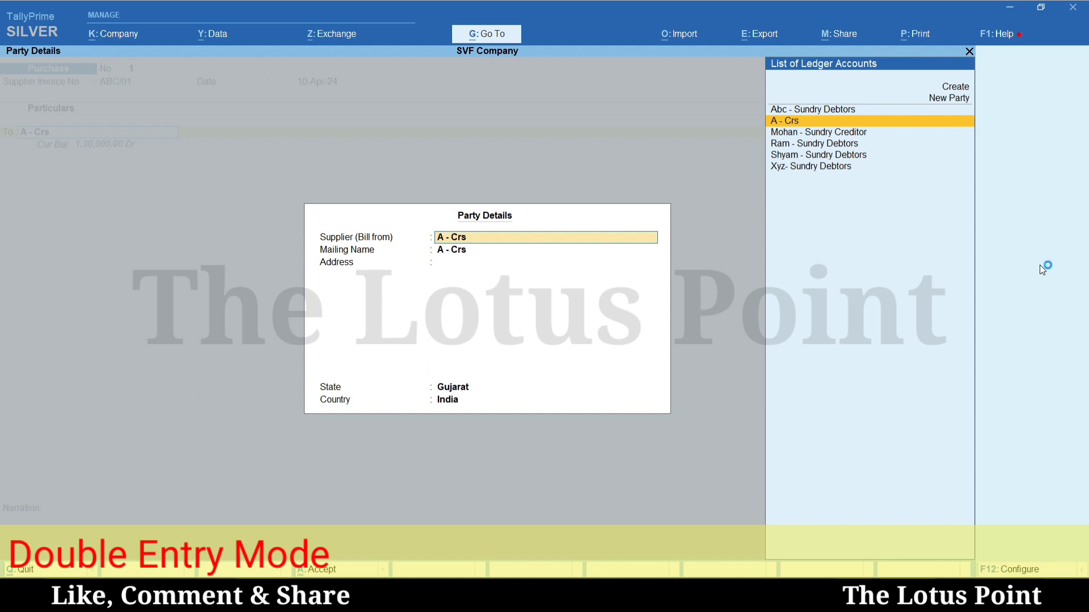
Accept the party details for supplier A - Crs with a blank address and Gujarat as the state
key("Return")
key("Return")
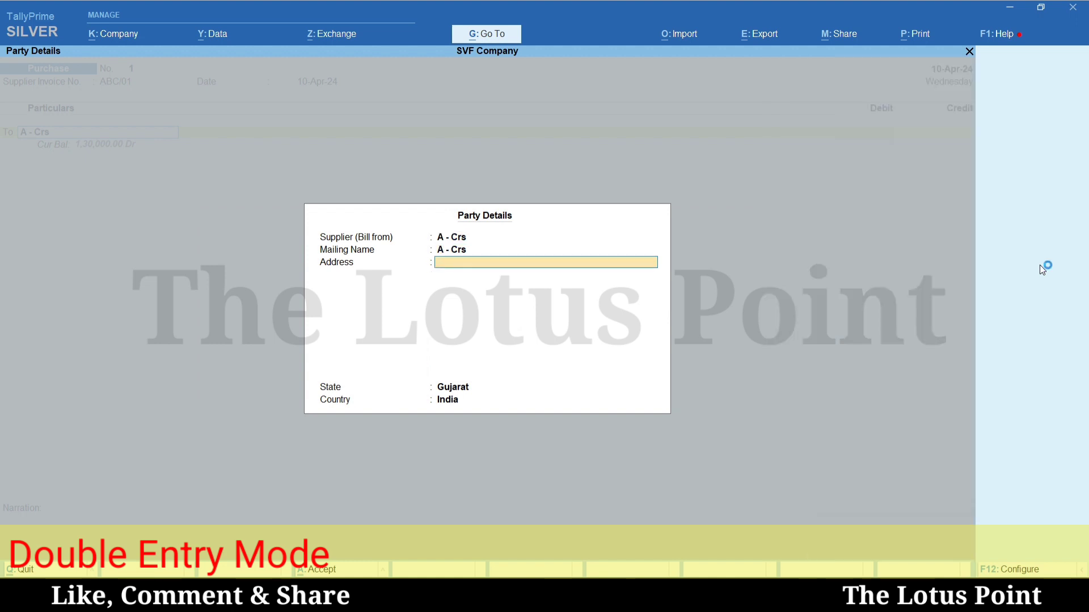
key("Return")
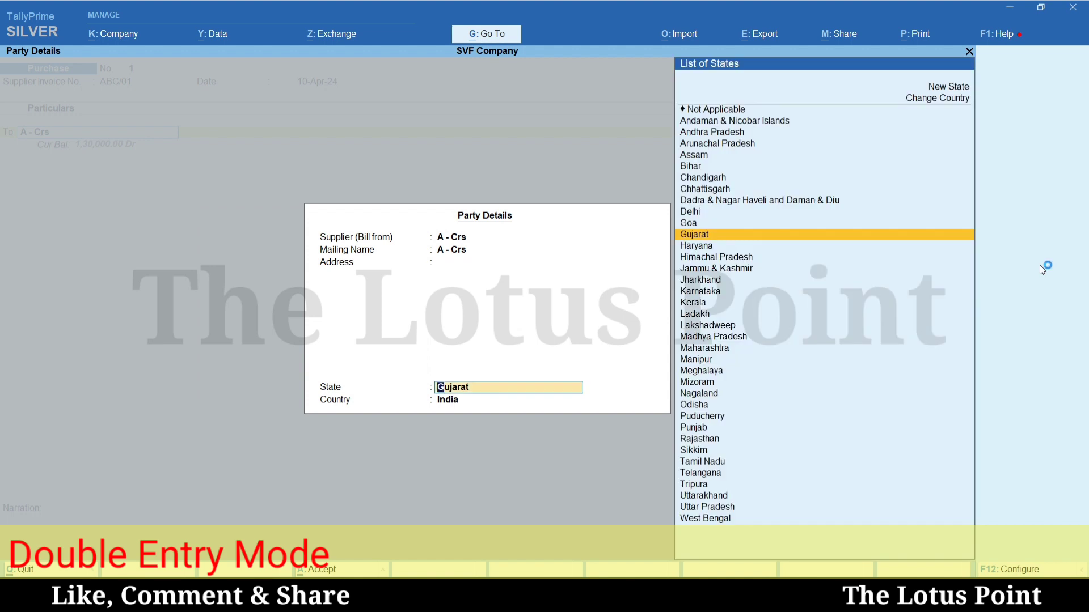
key("Return")
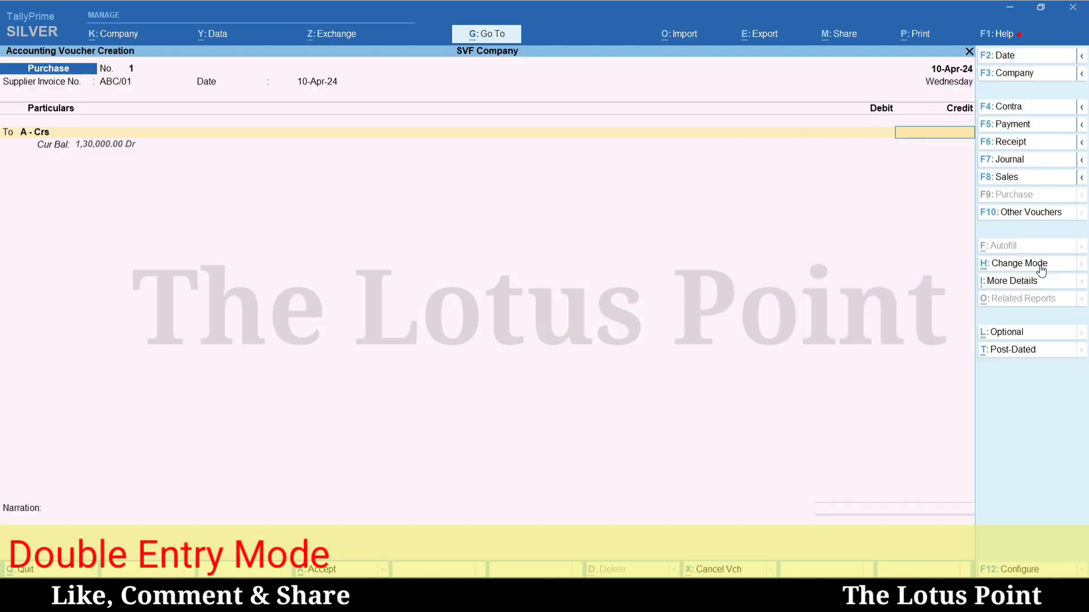
Credit A - Crs with 10,000 and record it bill-wise as New Ref ABC/01 with 45 credit days
type("10,000")
key("Return")
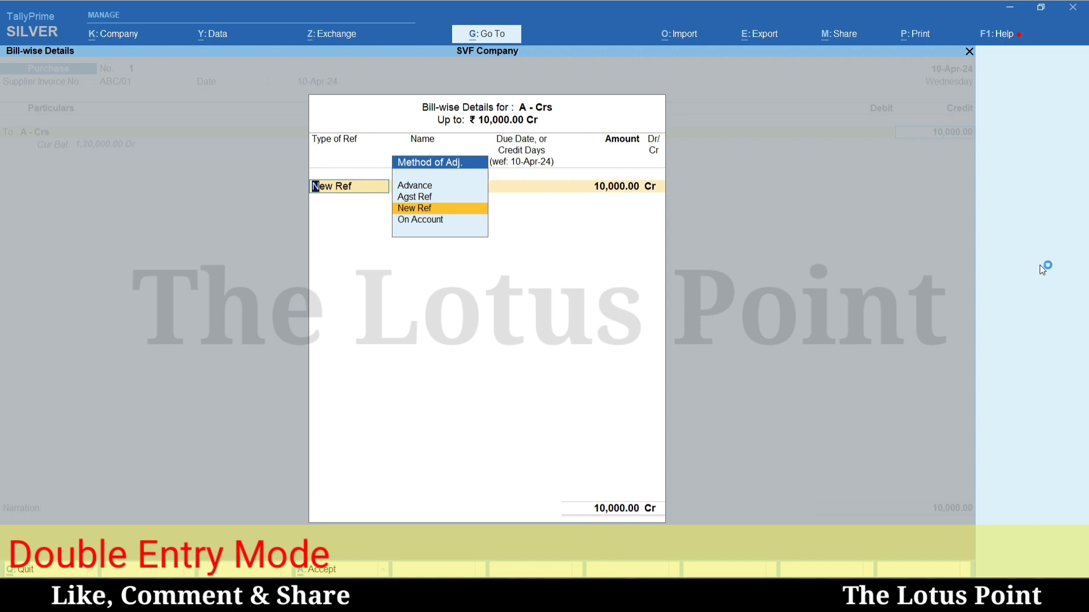
key("Return")
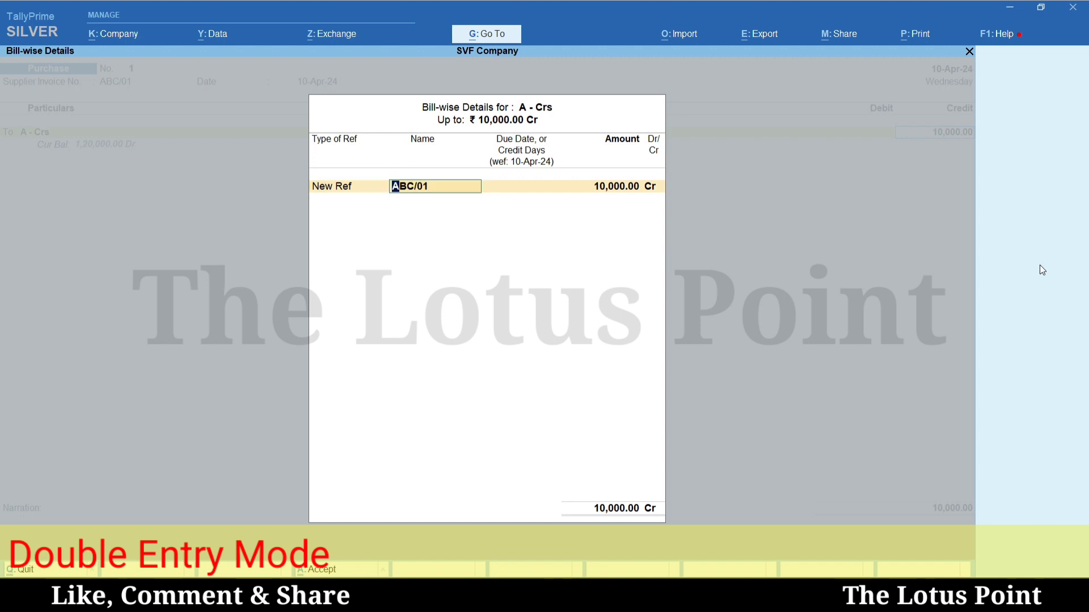
key("Return")
key("Return")
key("Return")
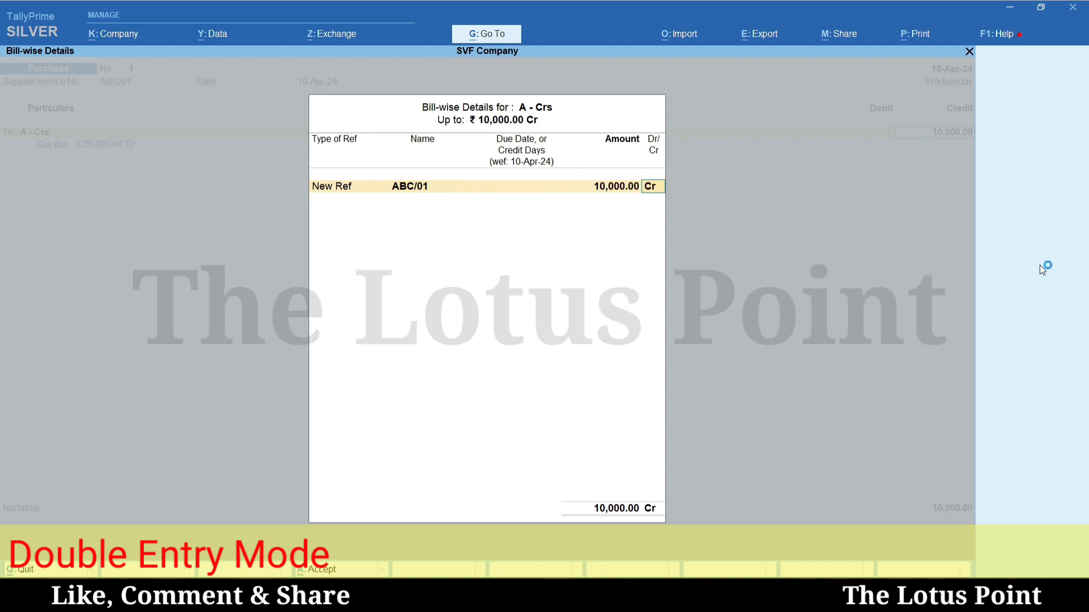
key("BackSpace")
key("BackSpace")
type("45")
key("Return")
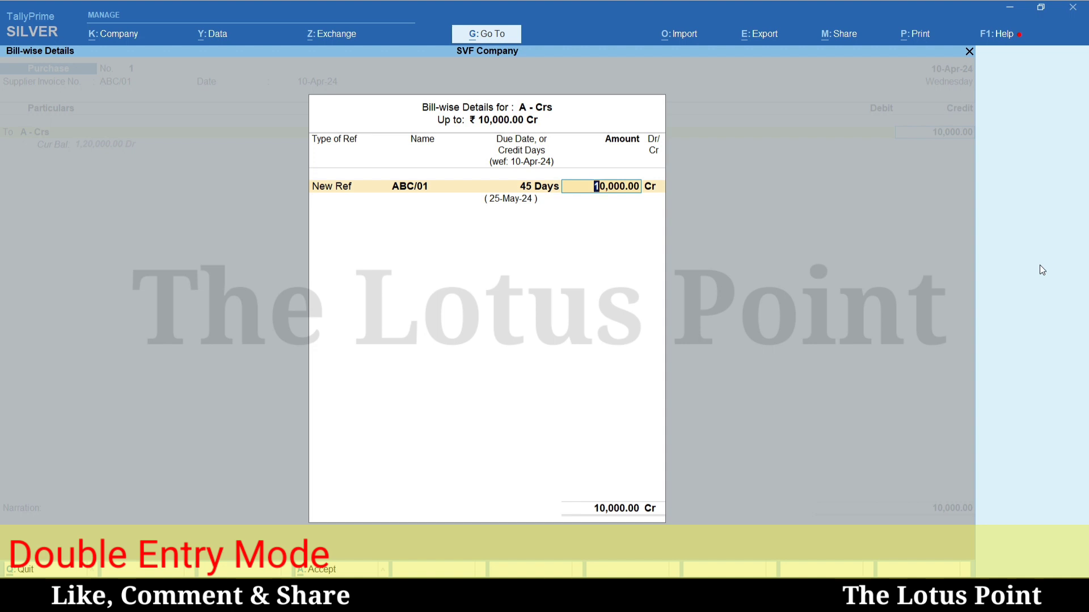
key("Return")
key("Return")
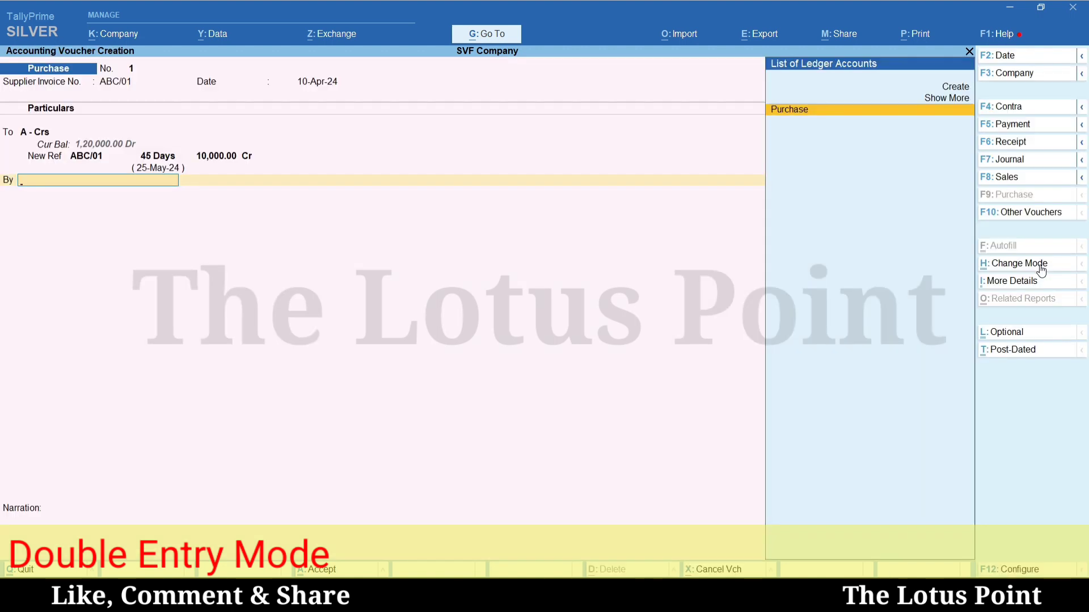
Debit the Purchase ledger with 10,000 and save the voucher with the narration "BEING GOODSPURCHSEDFOR"
key("Return")
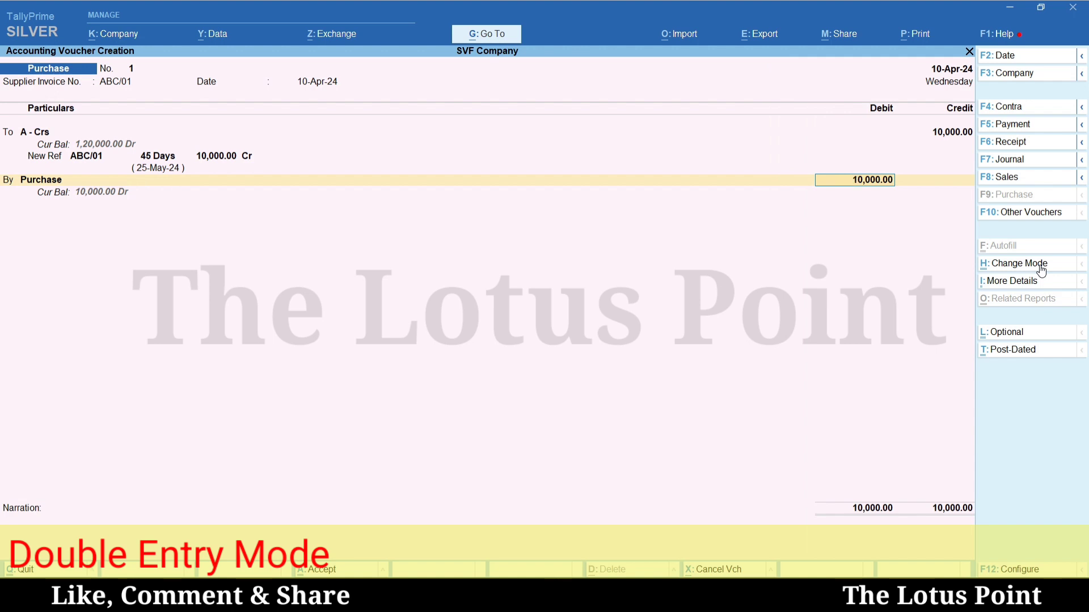
key("Return")
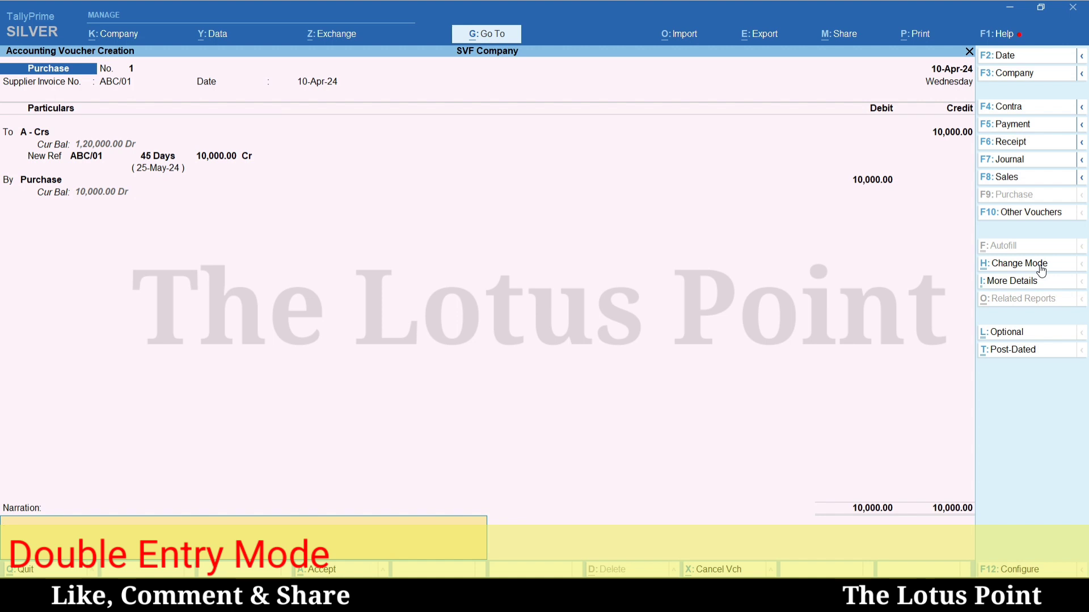
type("BEING GOODSPURCHSEDFOR")
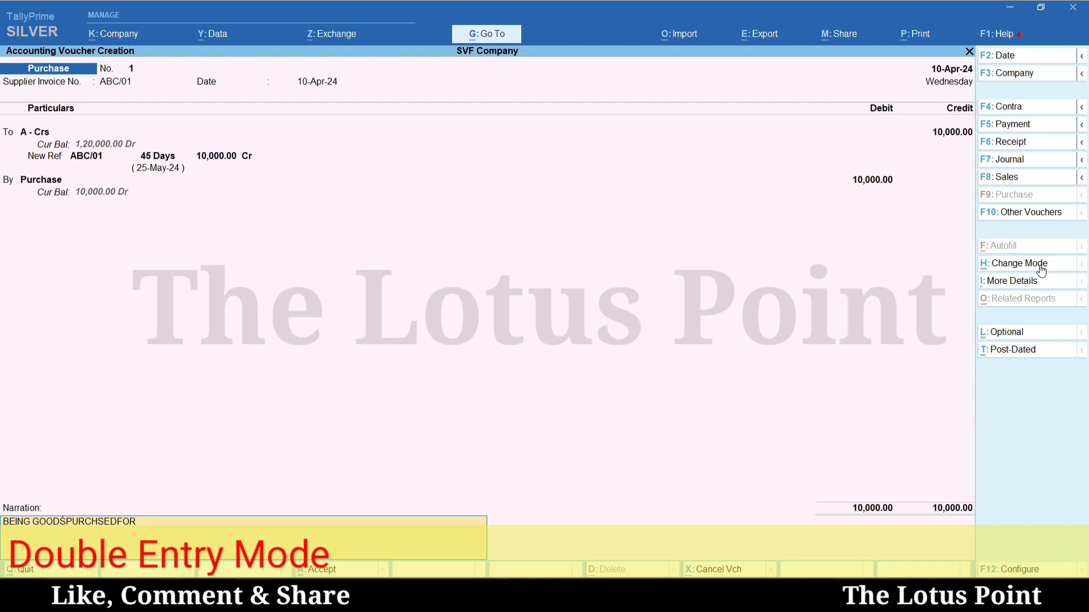
type("S")
key("BackSpace")
key("Right")
key("Right")
key("Right")
key("Right")
key("Right")
key("Right")
key("Right")
key("Right")
key("Return")
key("Return")
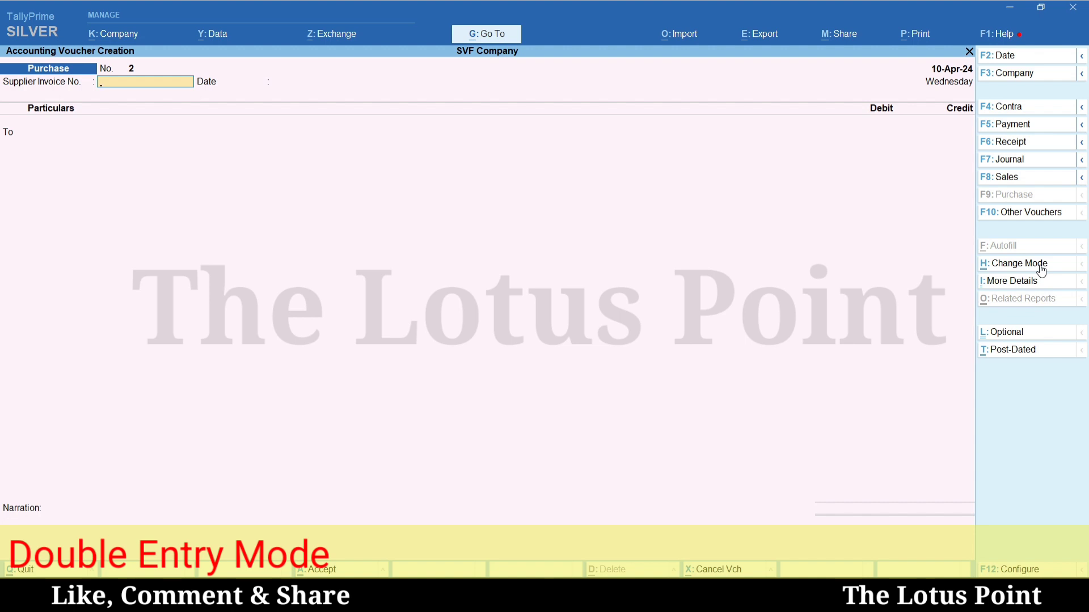
Enter supplier invoice number CASH/011 dated 10-Apr-24 and choose ICICI Bank as the ledger to credit
type("CASH/011")
key("Return")
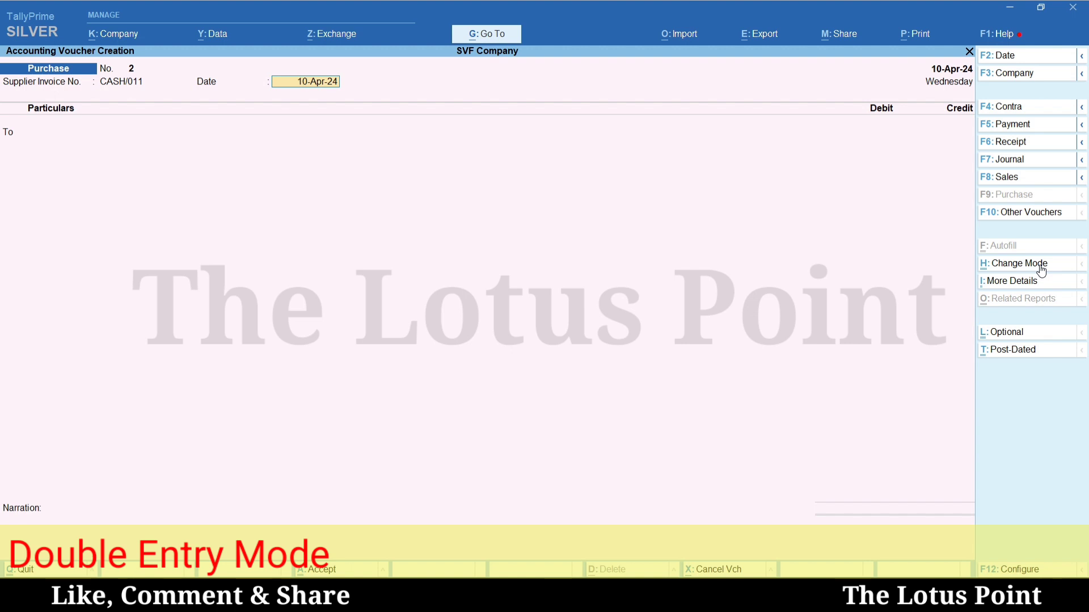
key("Return")
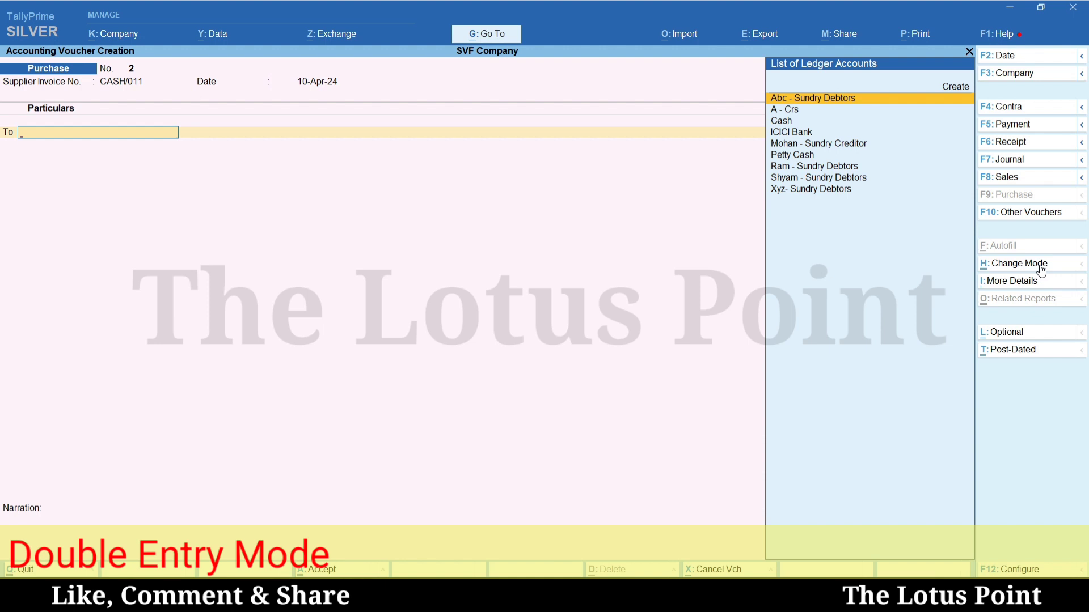
type("BANK")
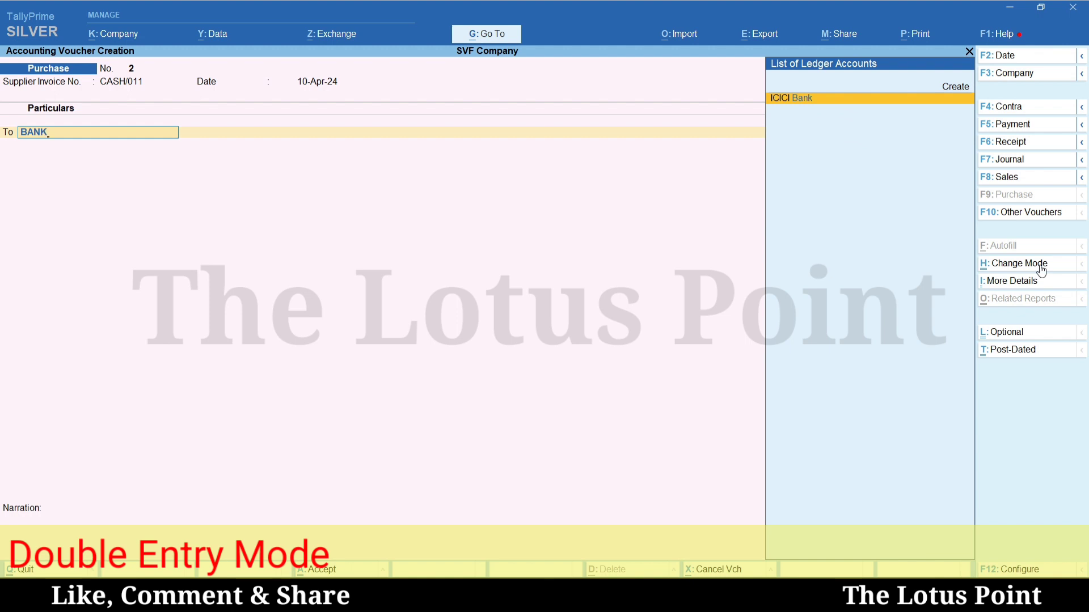
key("Return")
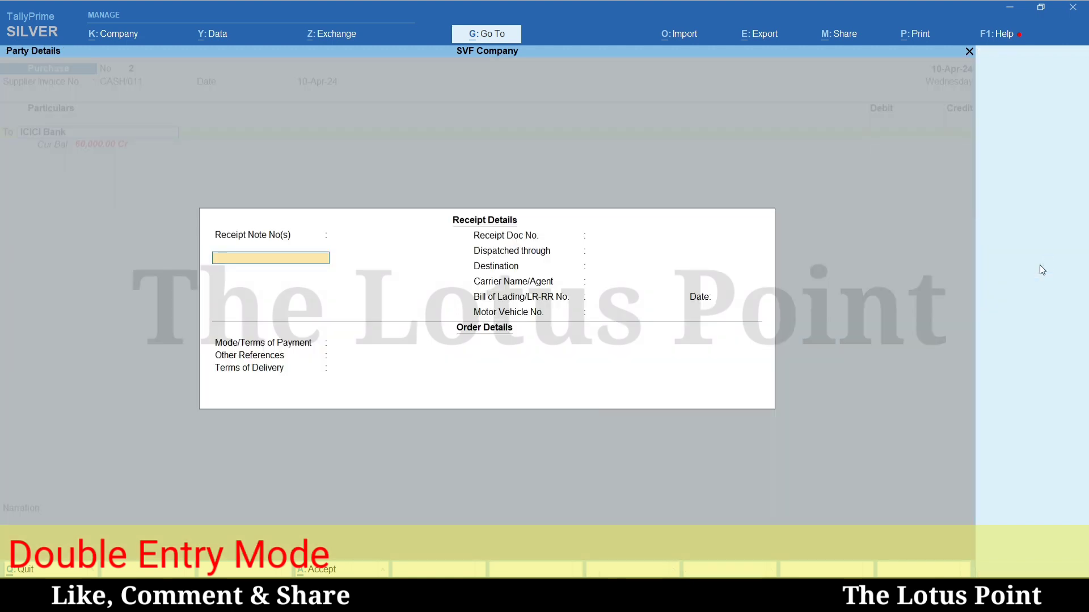
Leave the receipt and order details blank and accept the party details for ICICI Bank with Gujarat as the state
key("Return")
key("Return")
key("Return")
key("Return")
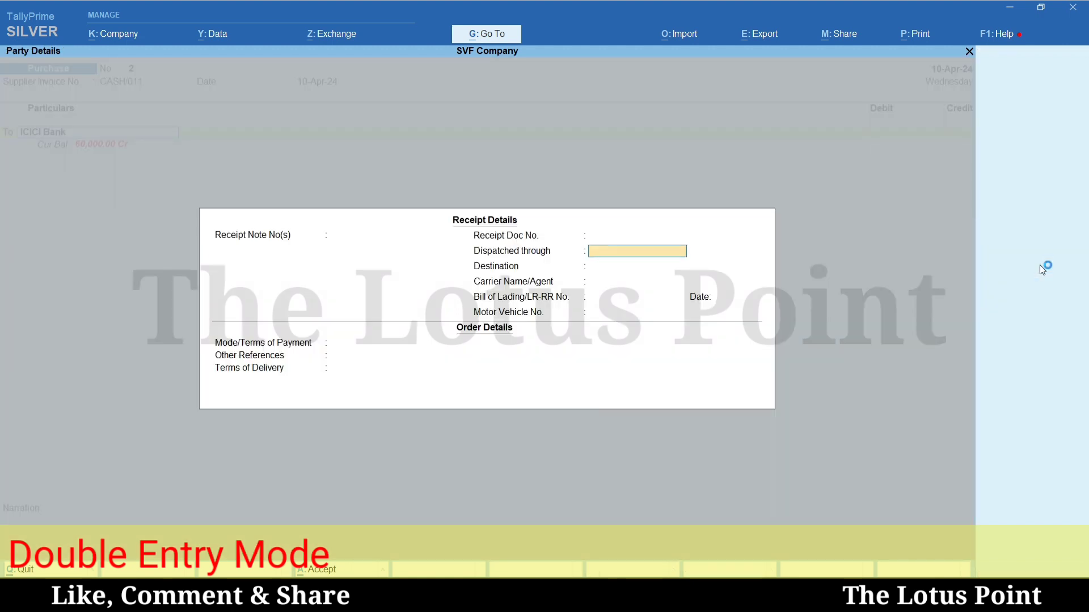
key("ctrl+a")
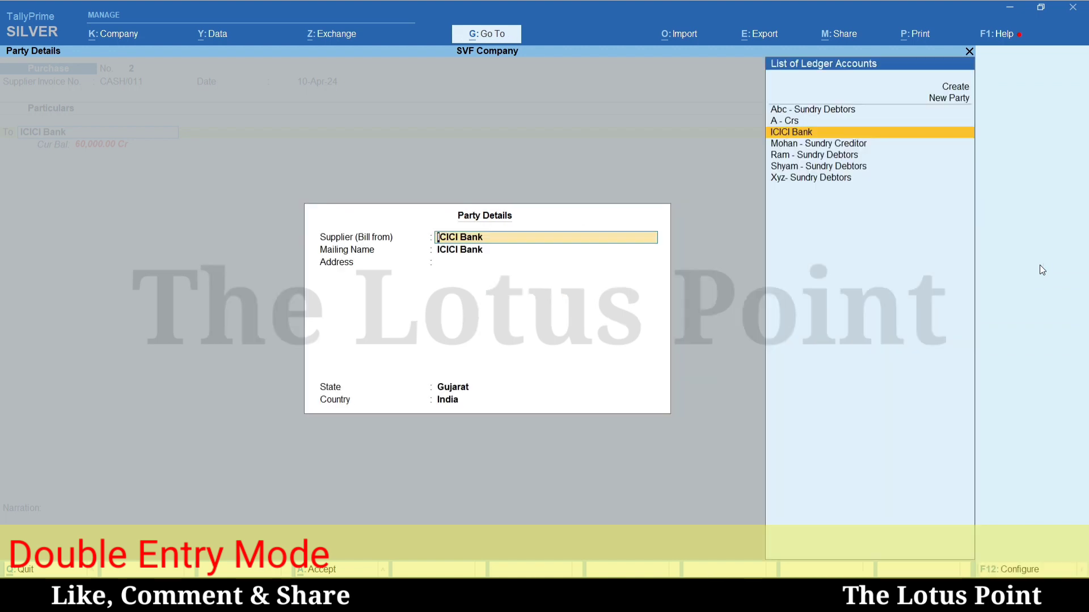
key("ctrl+a")
Credit ICICI Bank with 25,000 and allocate it as an e-Fund Transfer dated 10-Apr-24, leaving the account details blank
type("25000")
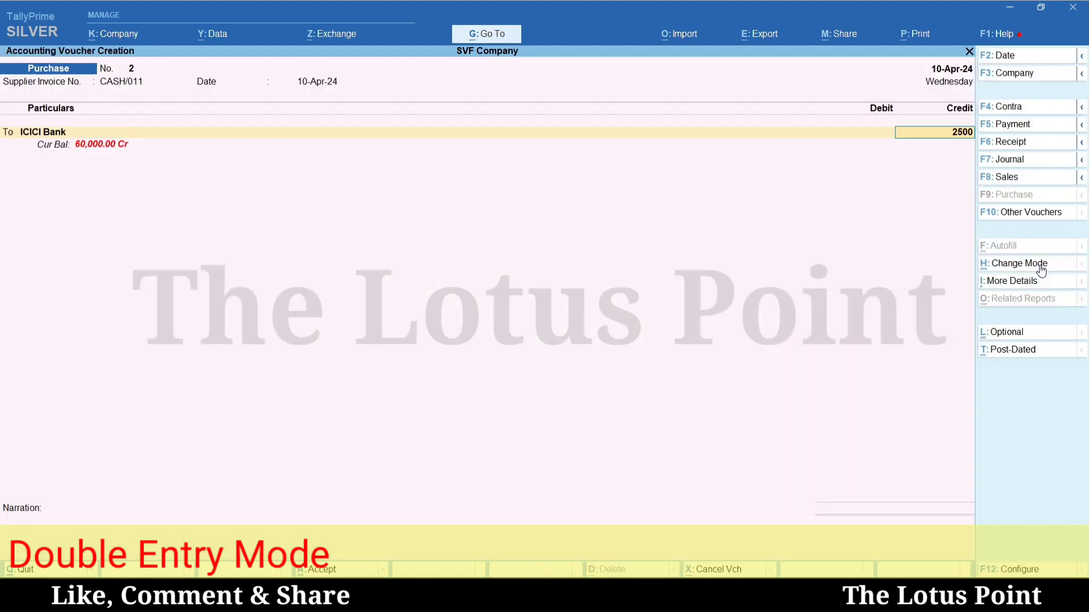
key("Return")
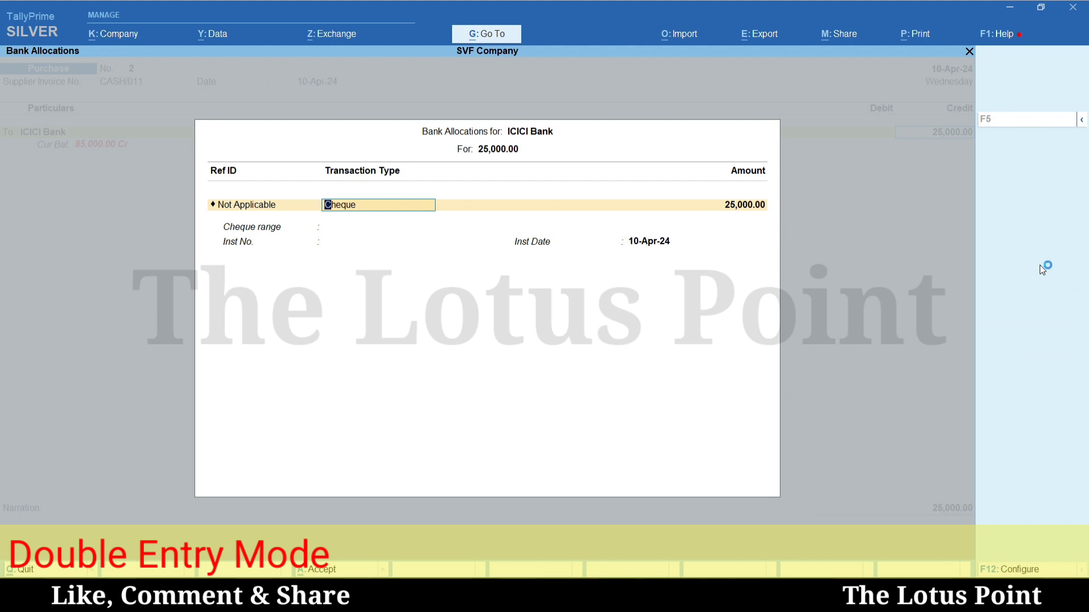
key("Return")
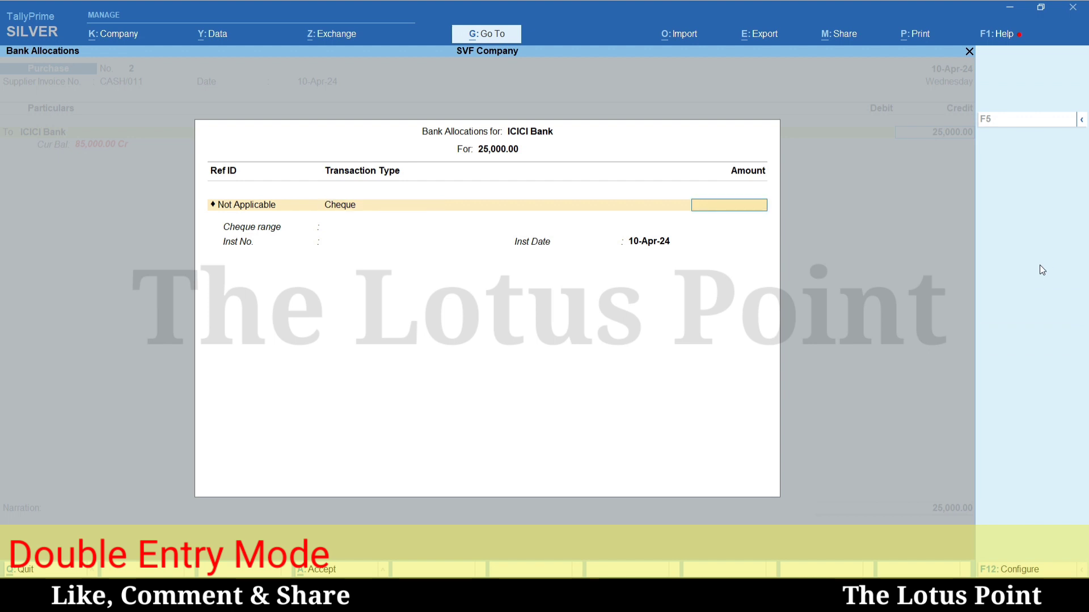
key("BackSpace")
key("Down")
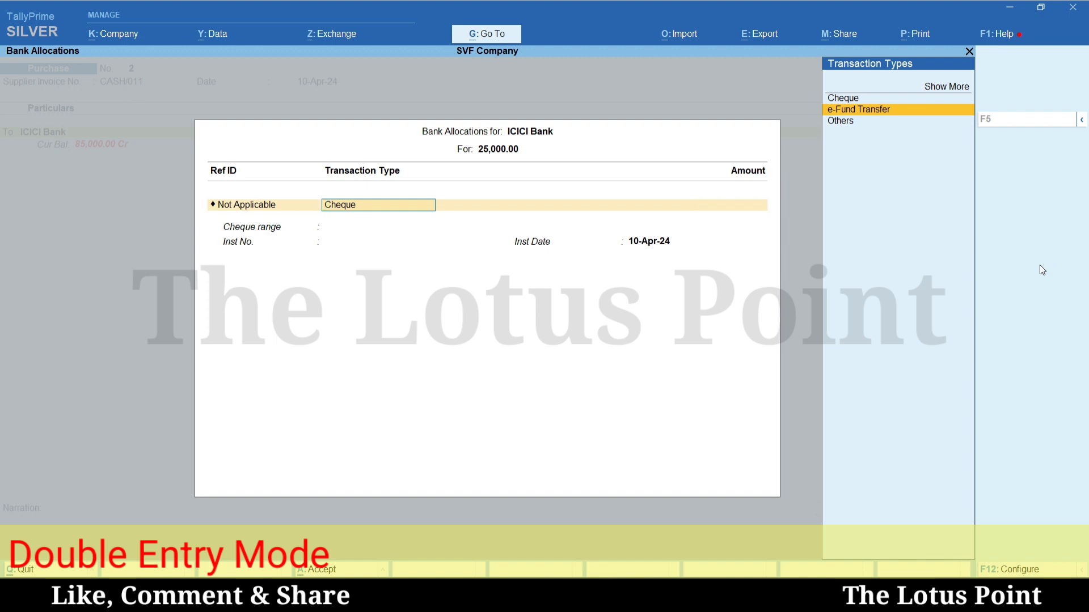
key("Return")
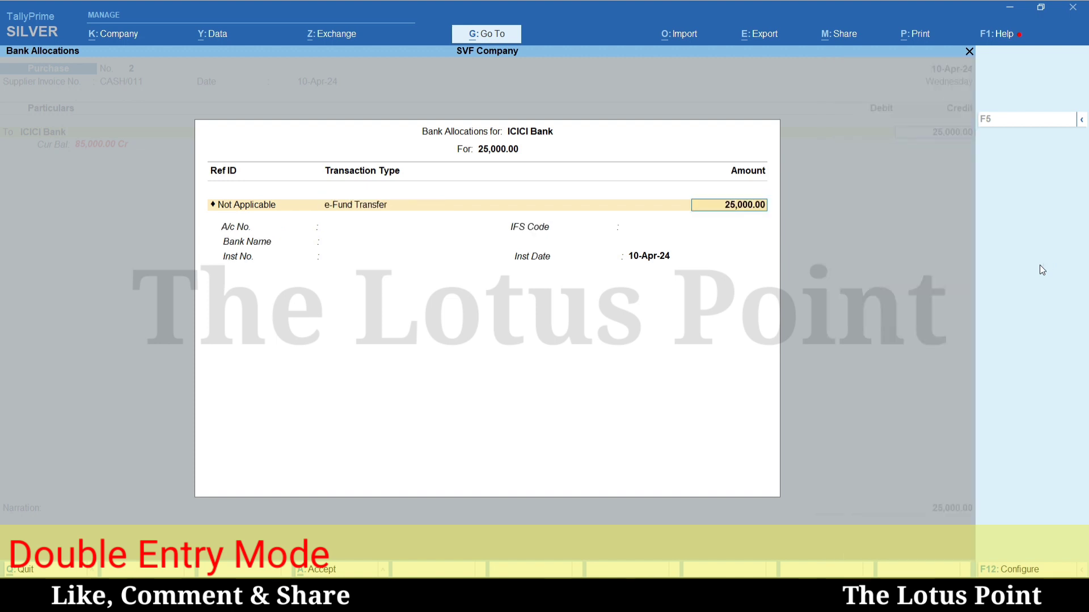
key("Return")
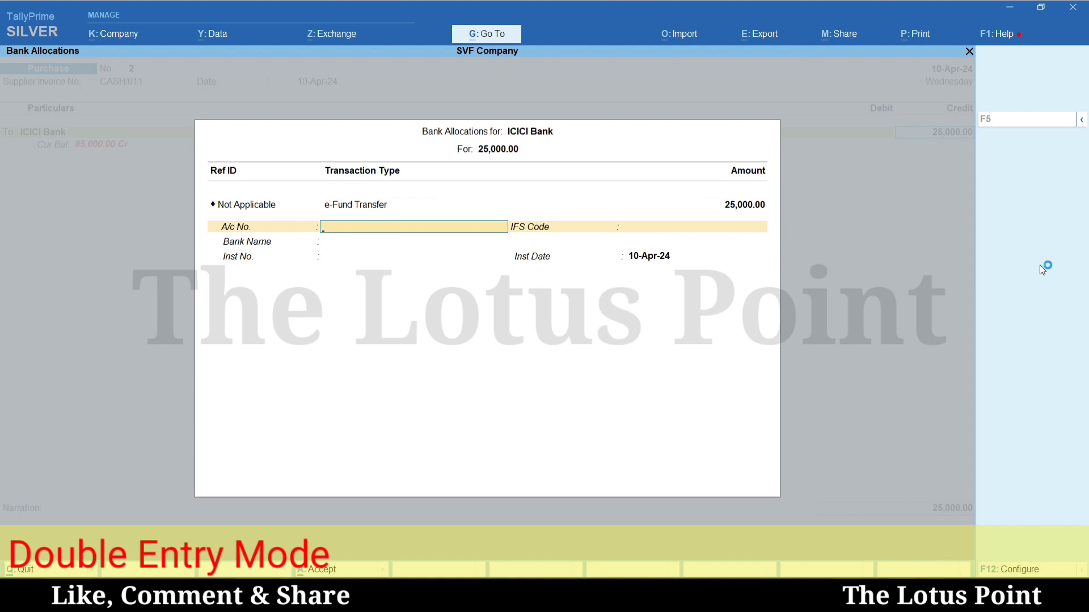
key("Return")
key("Return")
key("Return")
key("Return")
key("Return")
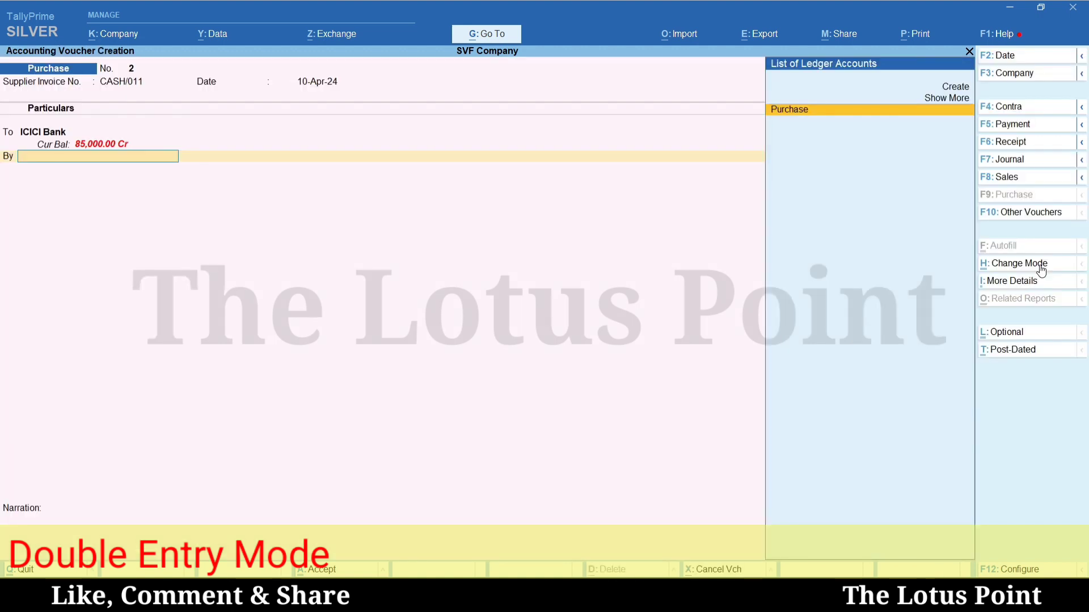
Debit the Purchase ledger with 25,000 and save the voucher without a narration
key("Return")
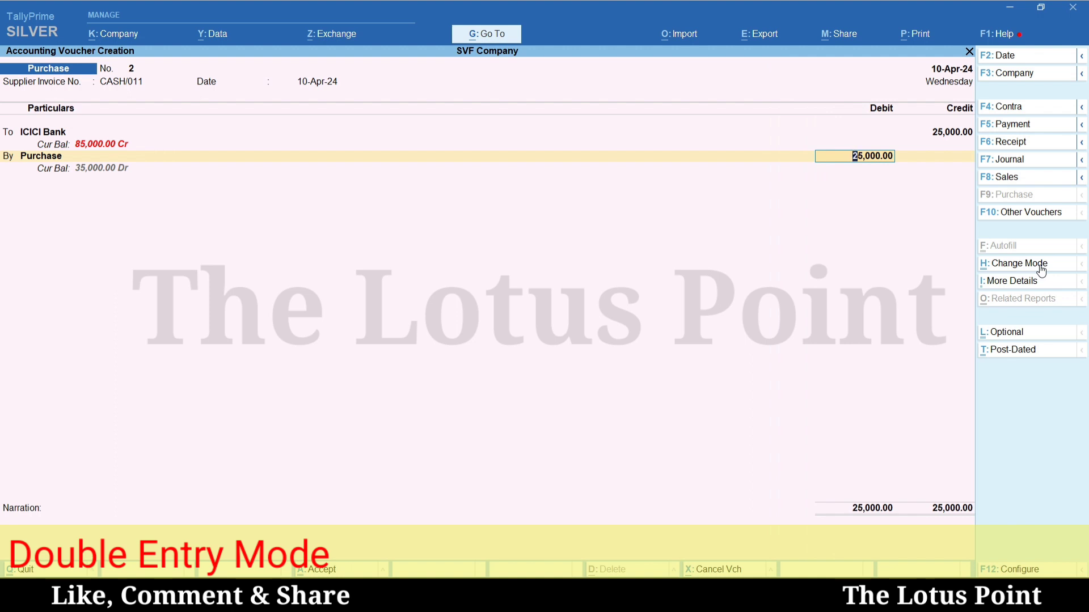
key("Return")
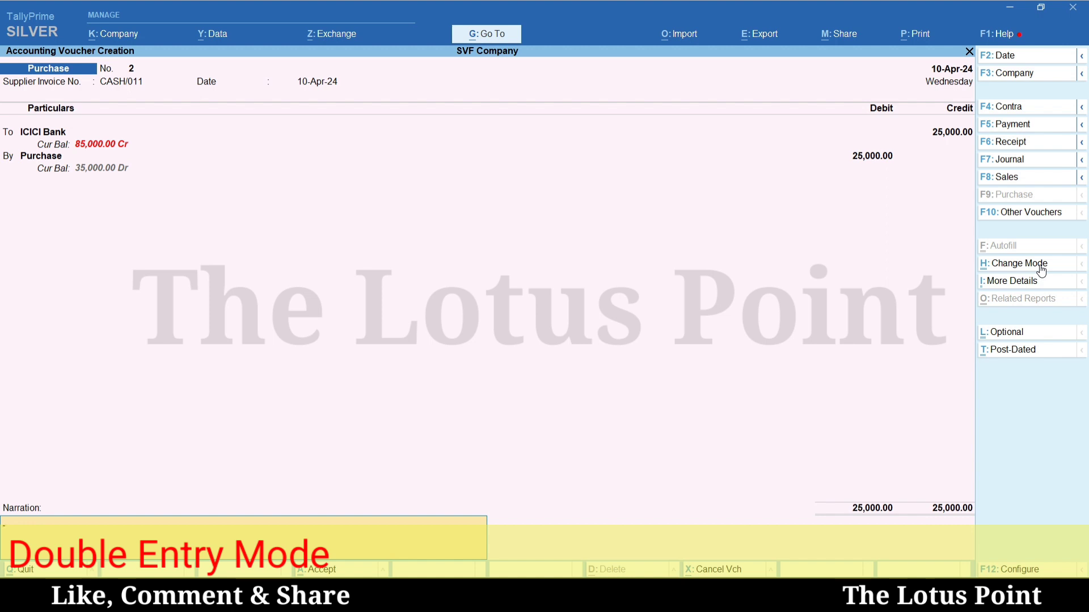
key("Return")
key("Return")
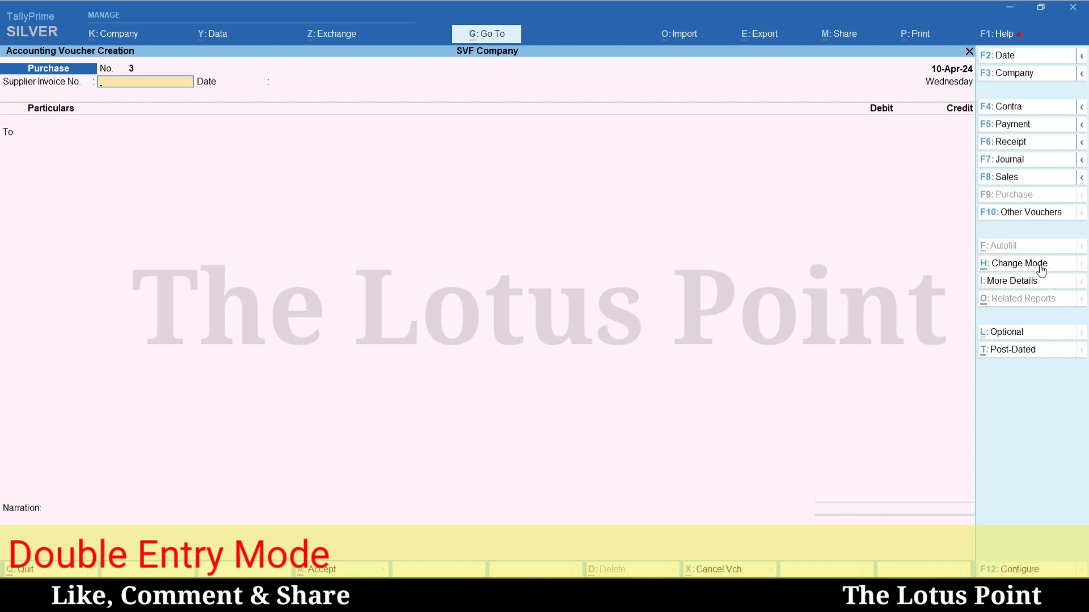
Return to the Profit & Loss A/c and set its period from 1-Apr-24 to 31-Mar-25
key("Escape")
key("F2")
type("A")
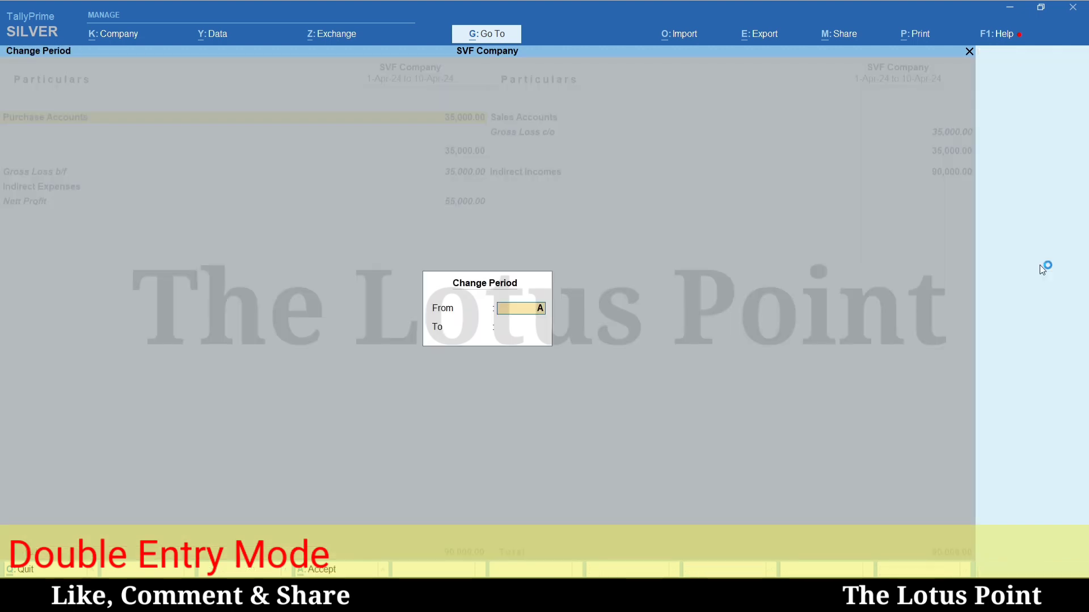
type("24")
key("Return")
type("M25")
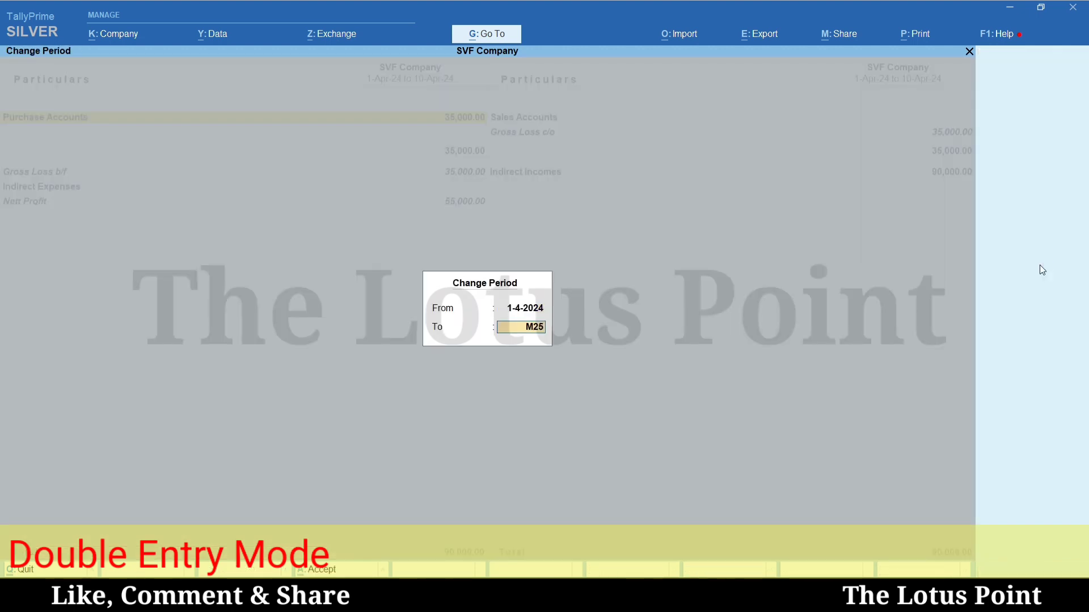
key("Return")
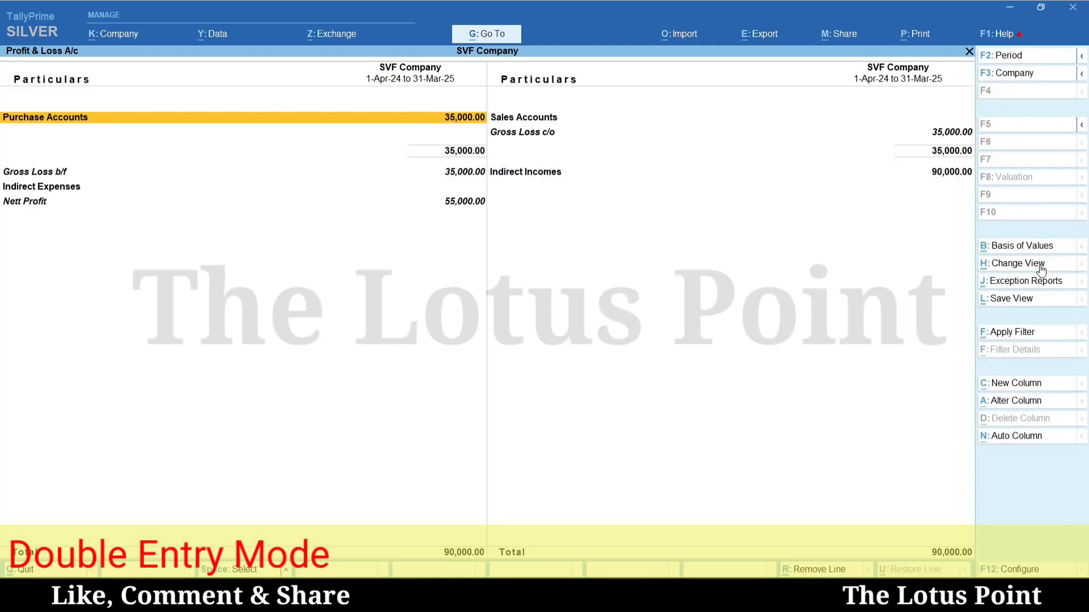
Drill down from Purchase Accounts through the Purchase ledger to its April vouchers
key("Return")
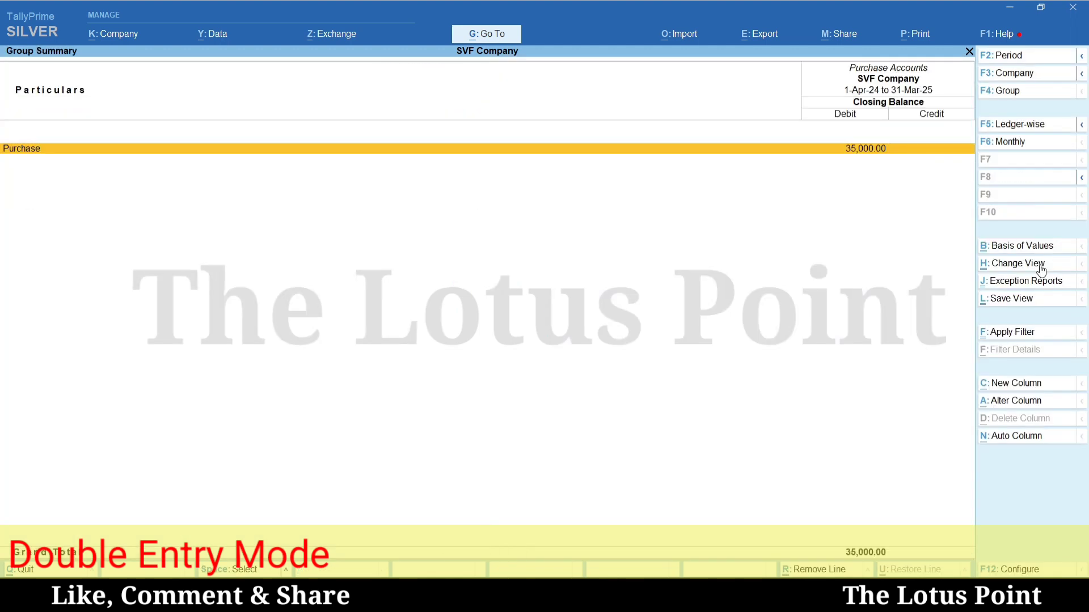
key("Return")
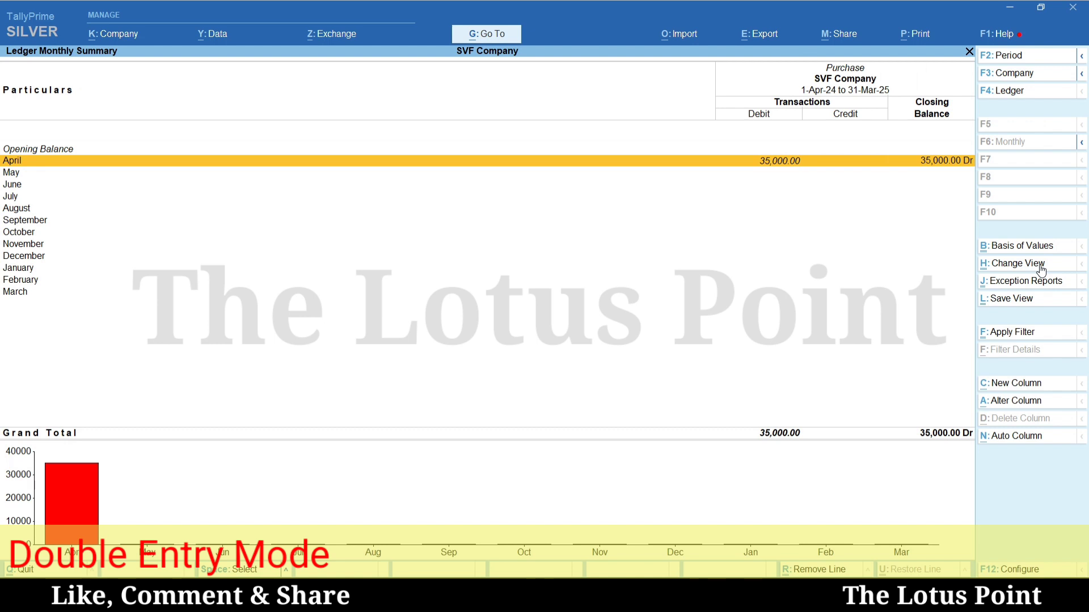
key("Return")
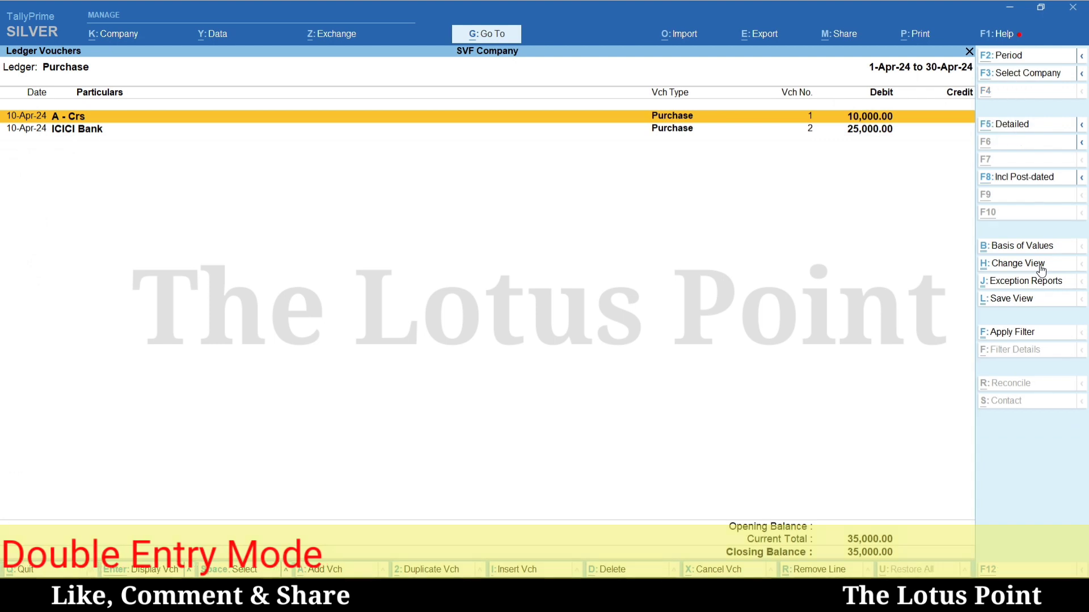
Add a new purchase voucher from the Purchase ledger's April list and switch it to Accounting Invoice mode
key("alt+a")
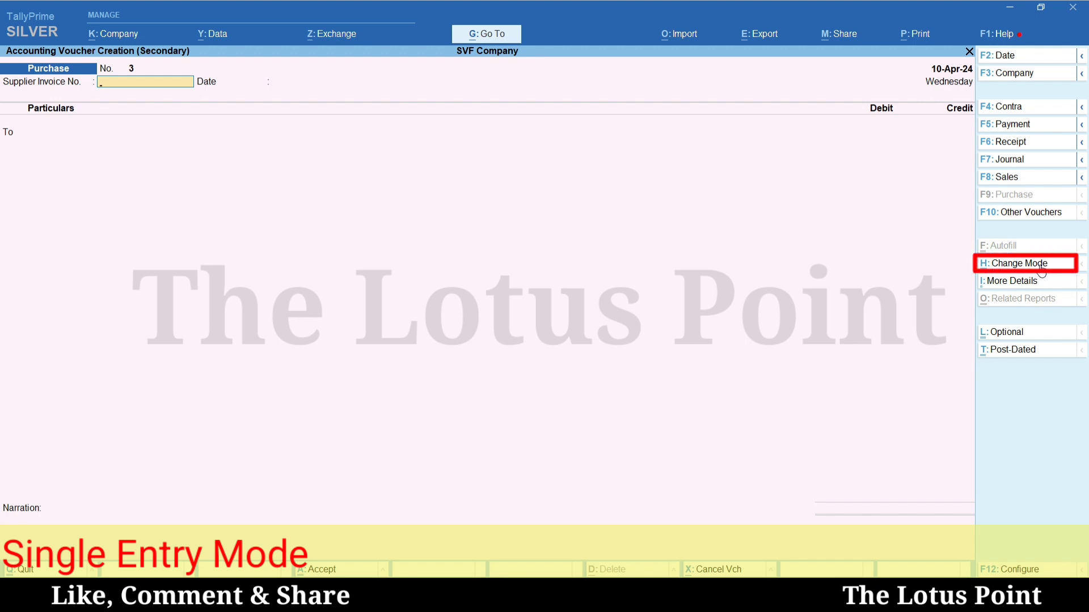
key("ctrl")
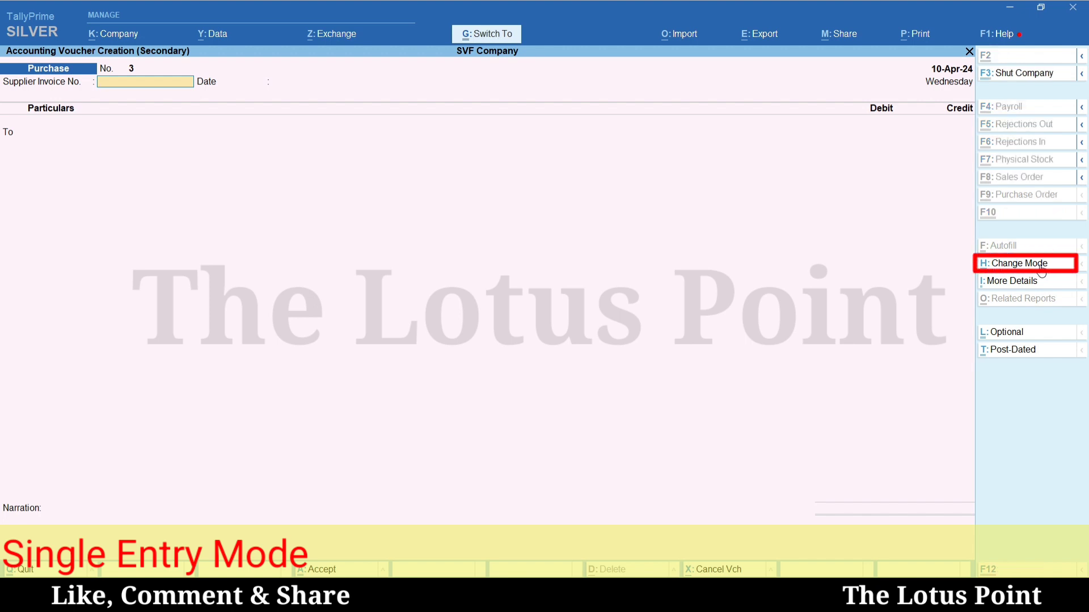
left_click(1042, 271)
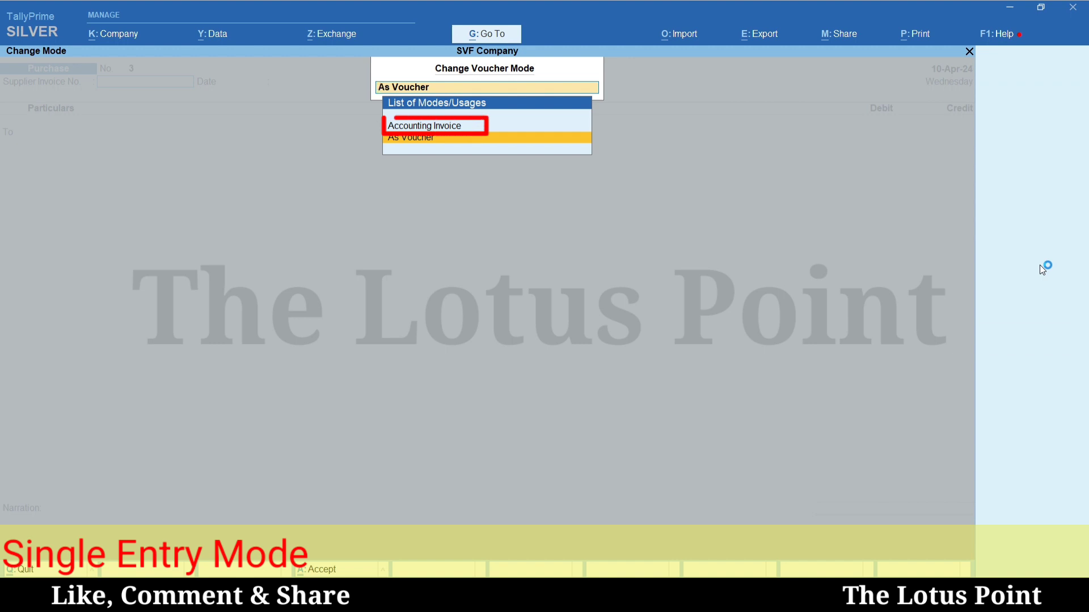
key("Up")
key("Return")
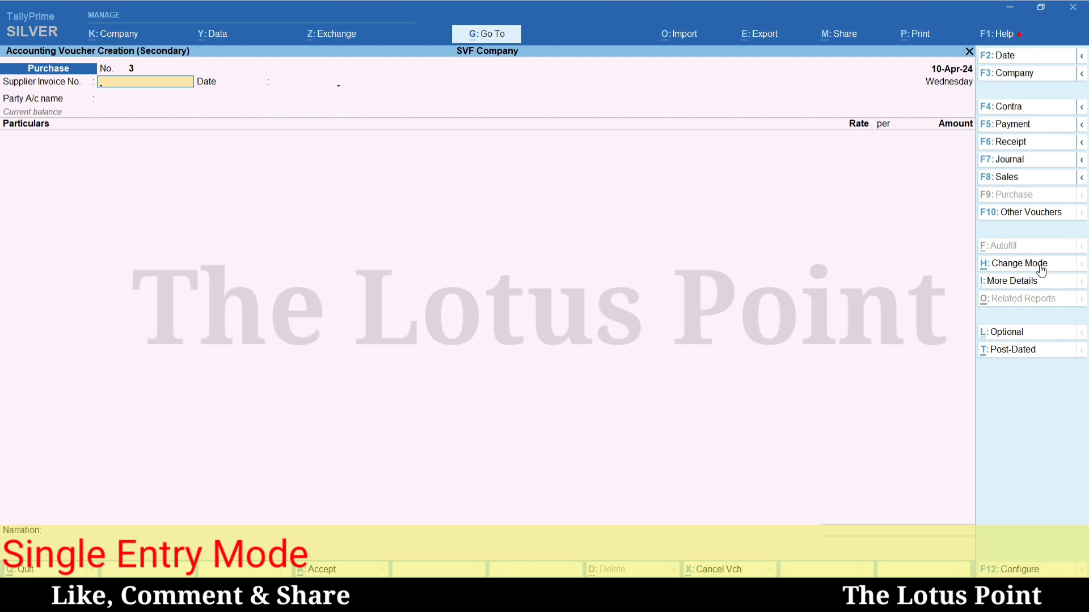
Change the new purchase voucher's date to 15-Apr-24
key("Return")
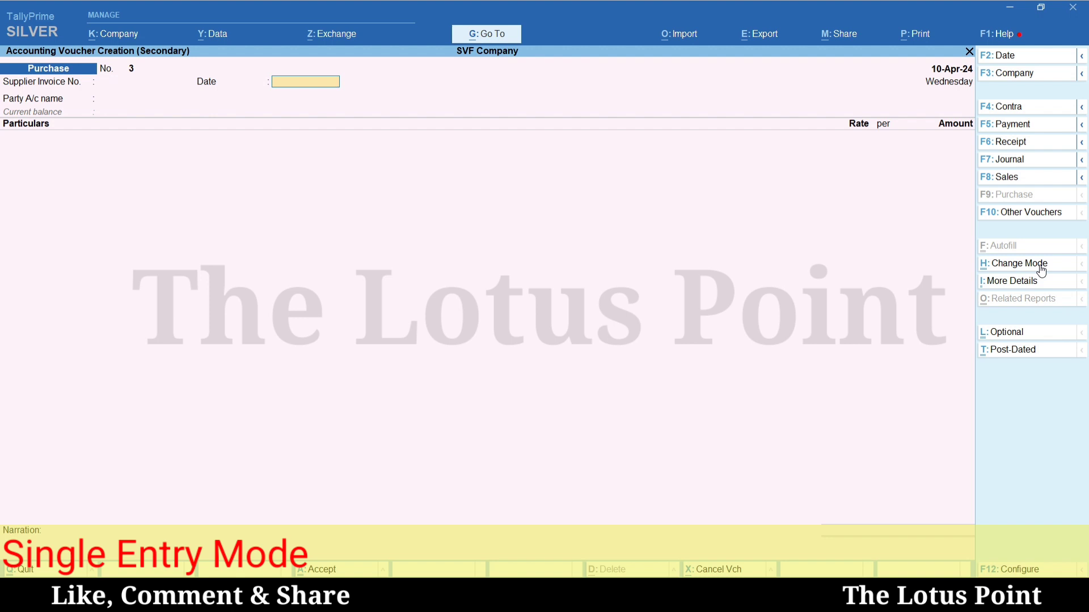
key("Return")
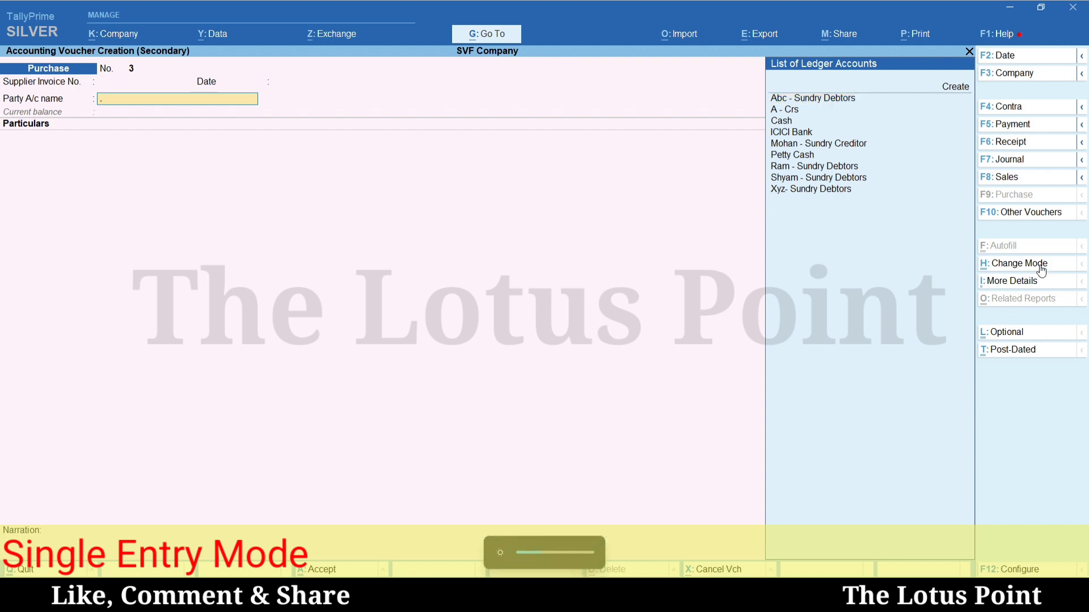
key("F2")
type("15.04")
key("Return")
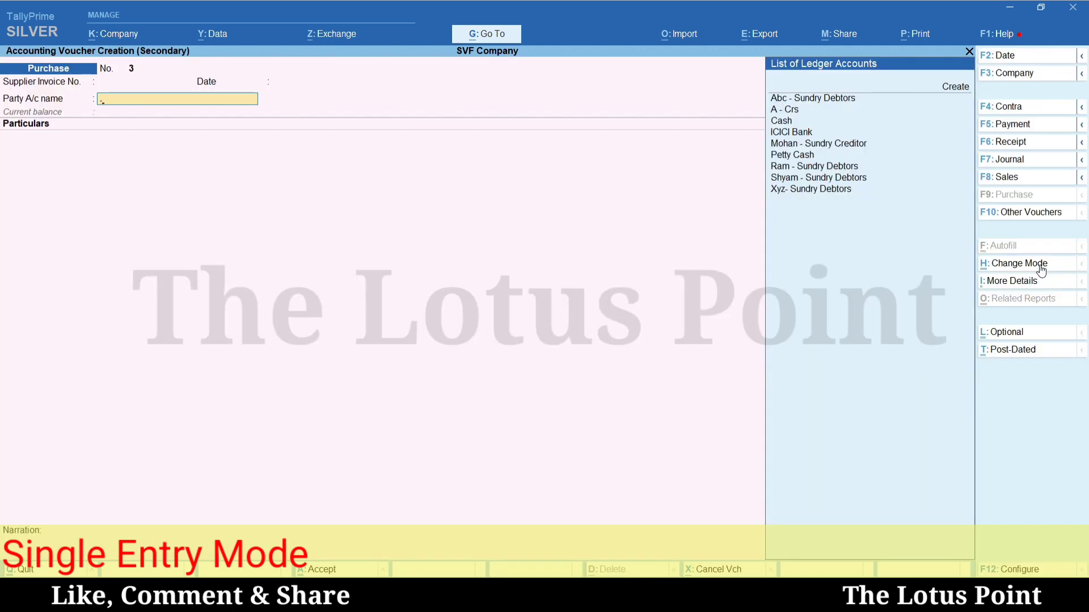
Go back to the supplier invoice number and enter BHN/25 with the invoice date 15-Apr-24
key("BackSpace")
key("BackSpace")
key("BackSpace")
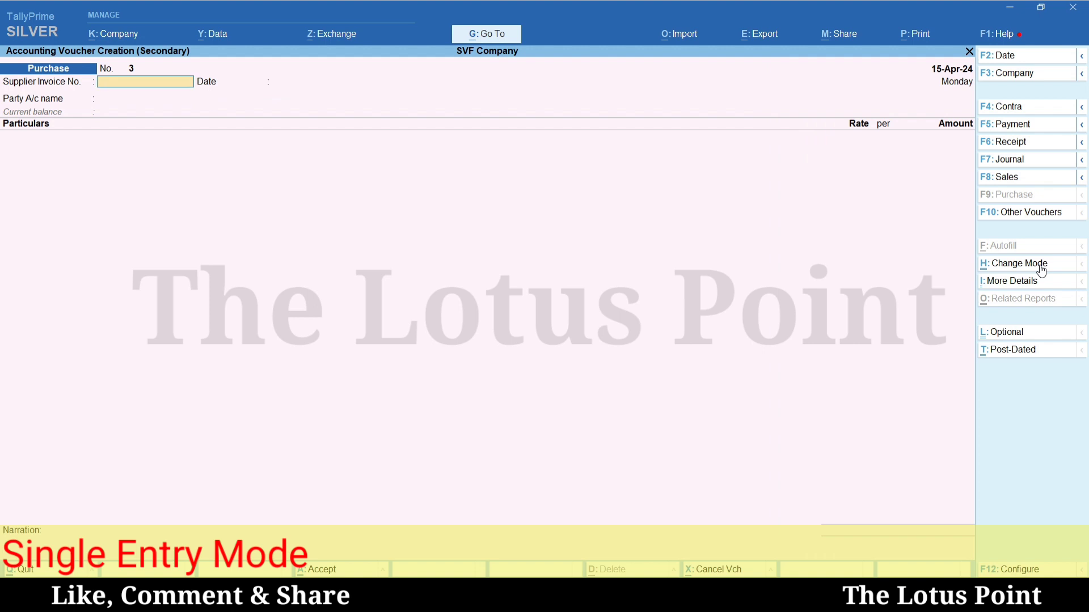
type("BHN/25")
key("Return")
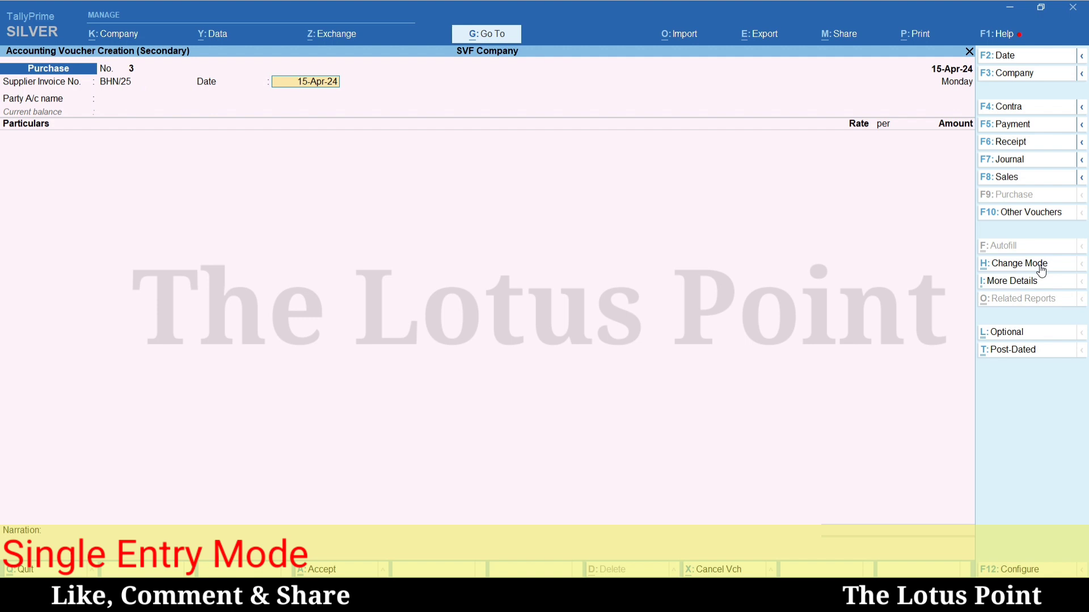
key("Return")
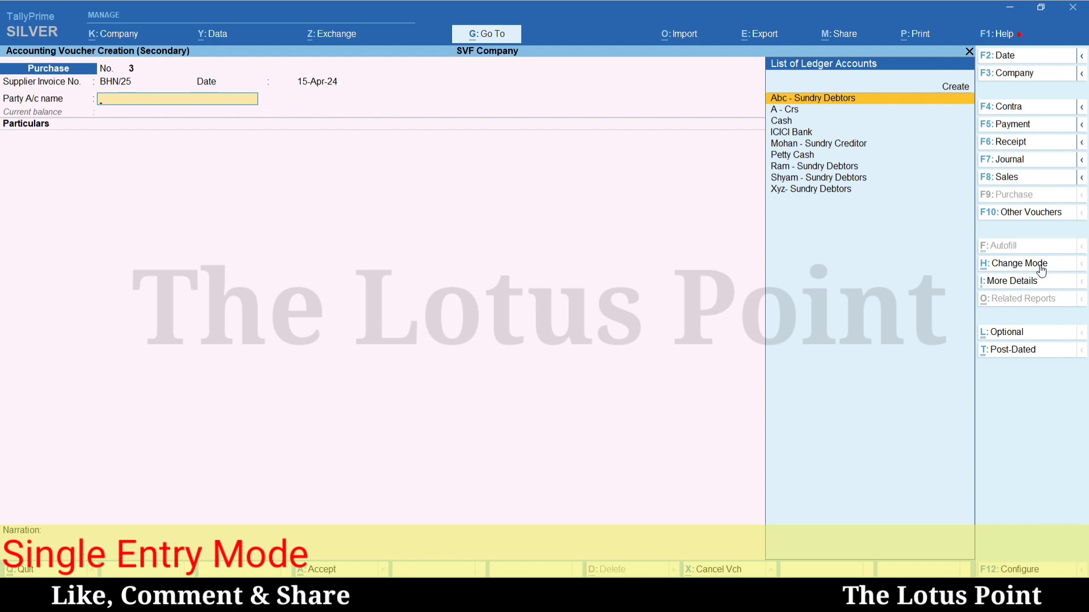
Select the Sundry Creditor ledger as the party account and close the receipt details without filling them in
key("Down")
key("Down")
key("Down")
key("Down")
key("Down")
key("Down")
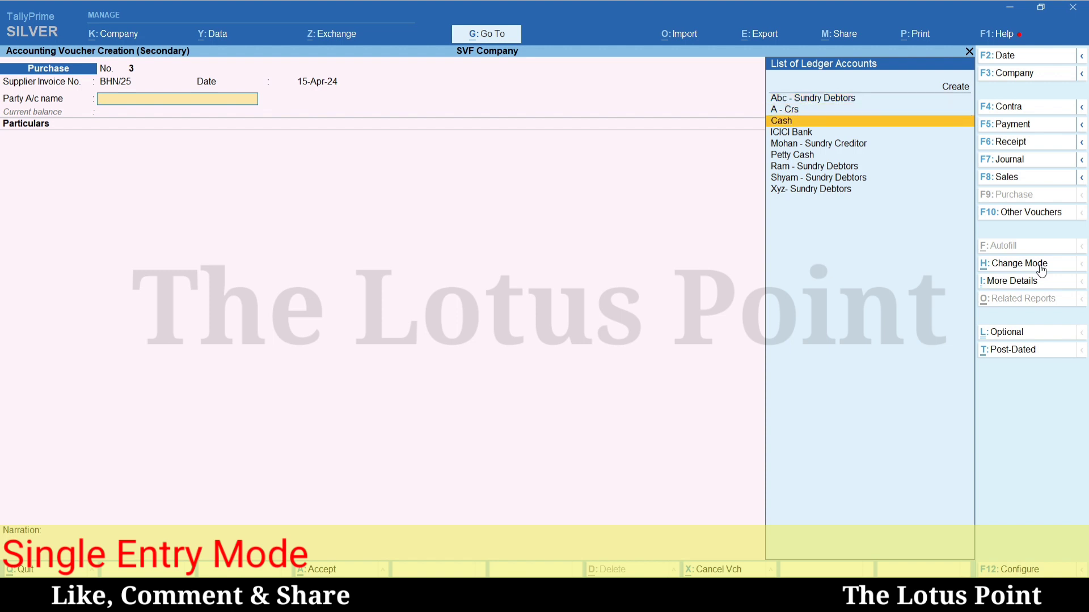
key("Up")
key("Up")
key("Return")
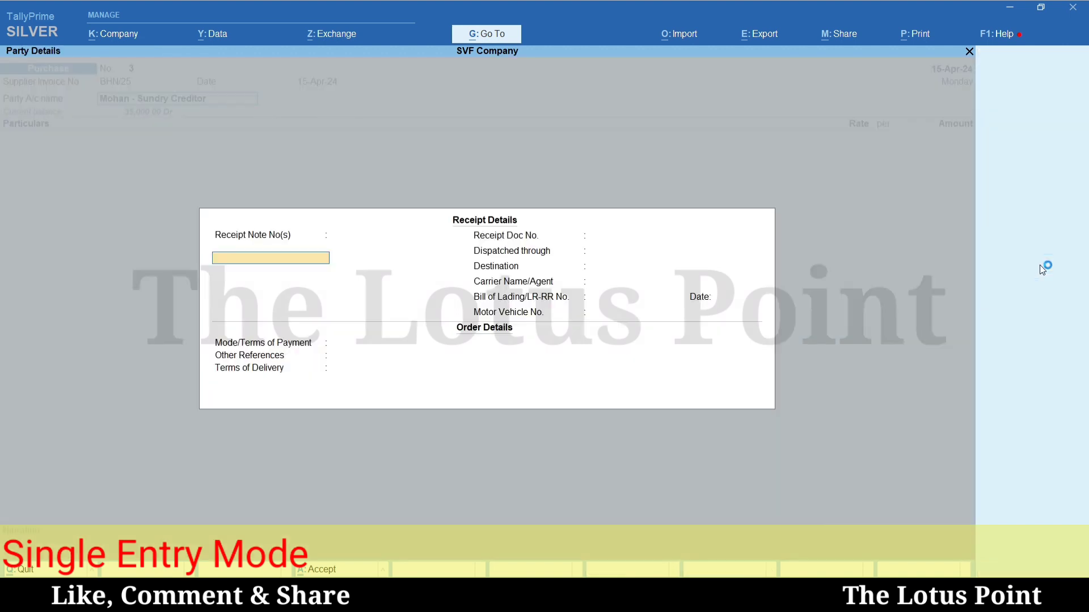
key("Escape")
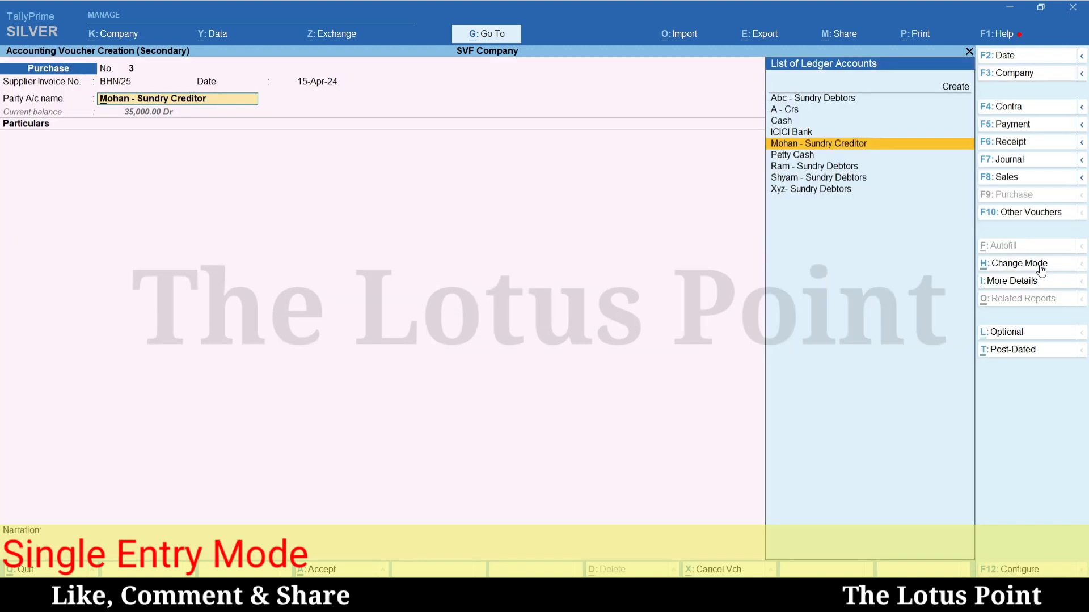
Select ICICI Bank as the party account and close the receipt details without filling them in
key("Up")
key("Up")
key("Down")
key("Down")
key("Down")
key("Down")
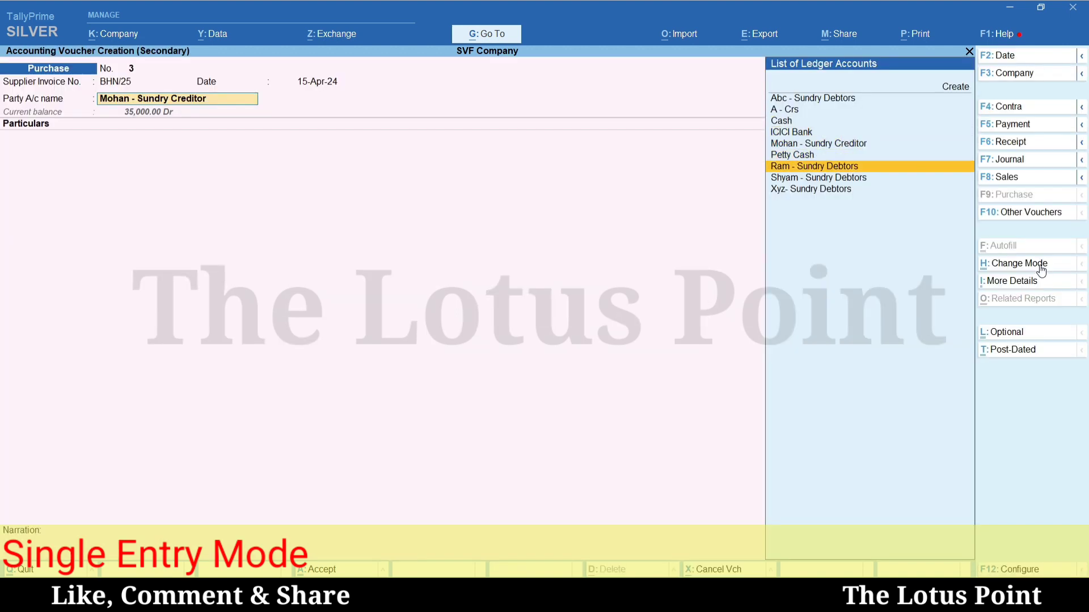
key("Up")
key("Up")
key("Up")
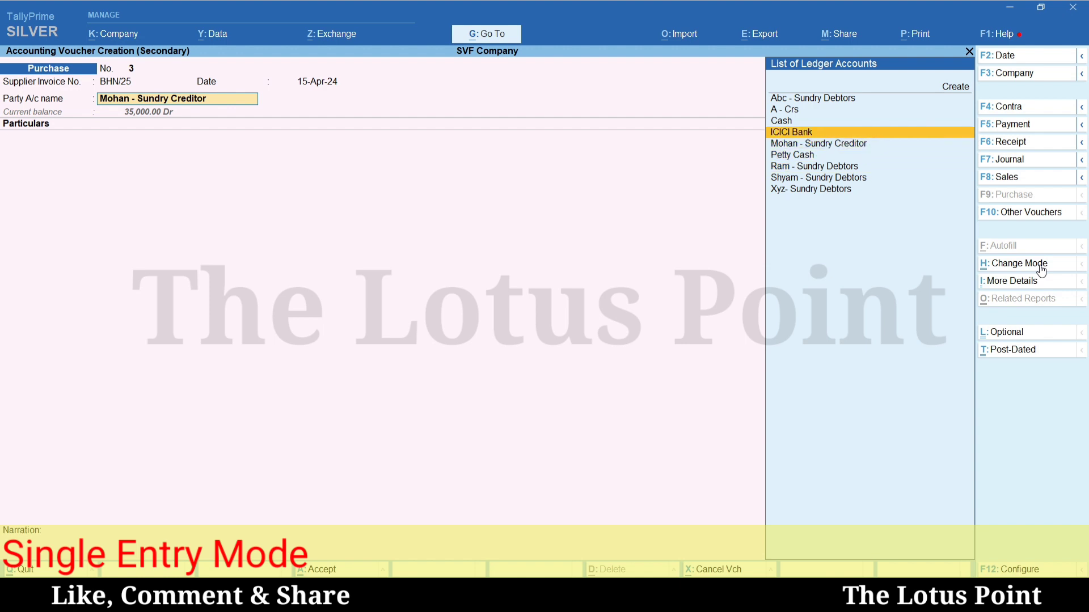
key("Return")
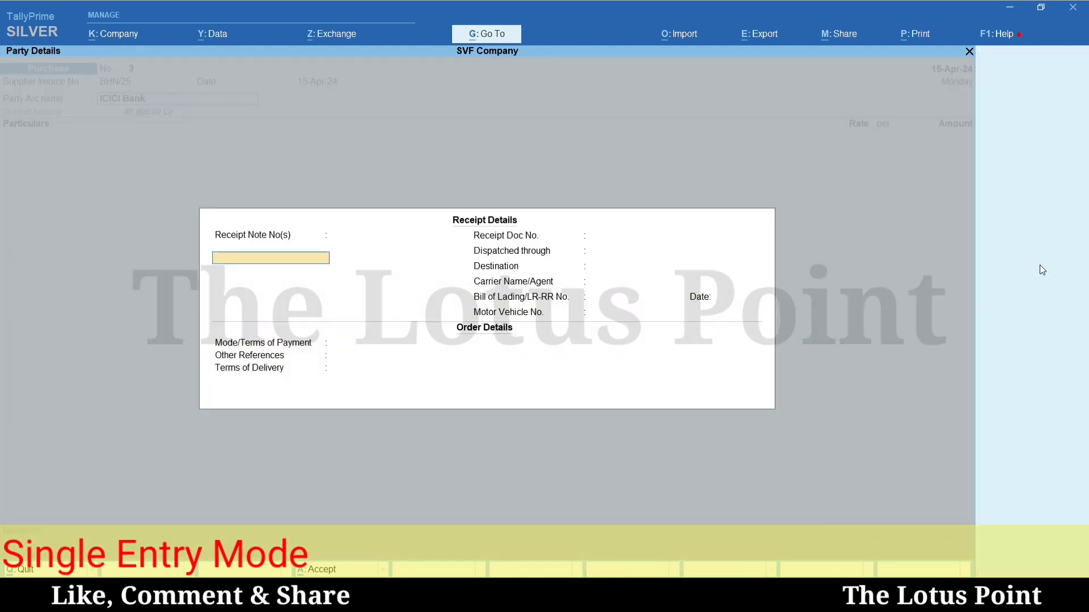
key("Escape")
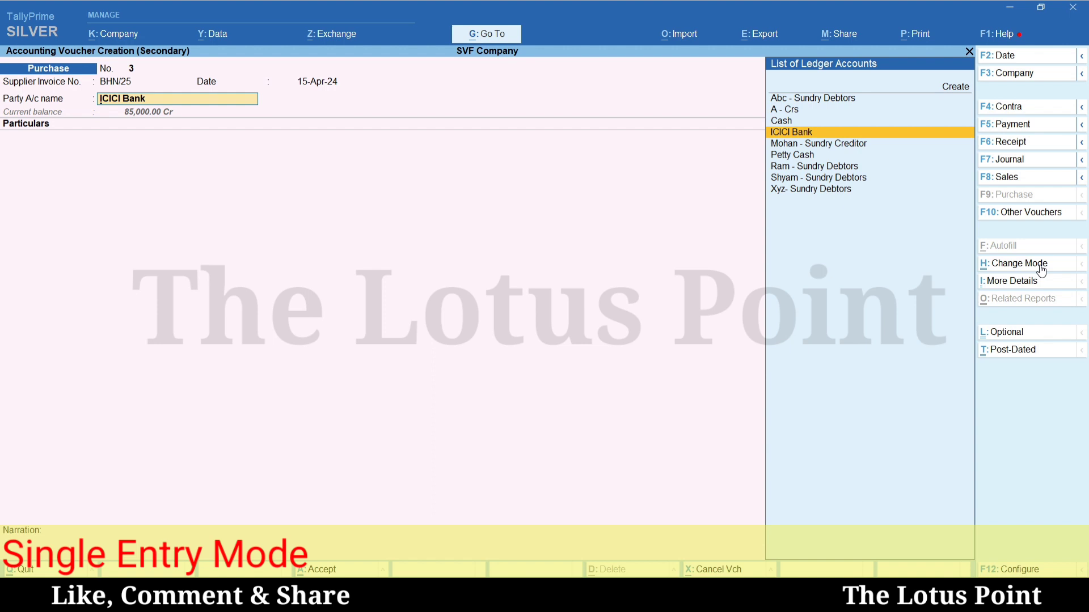
Change the party account to Petty Cash and close the receipt details without filling them in
key("Down")
key("Down")
key("Return")
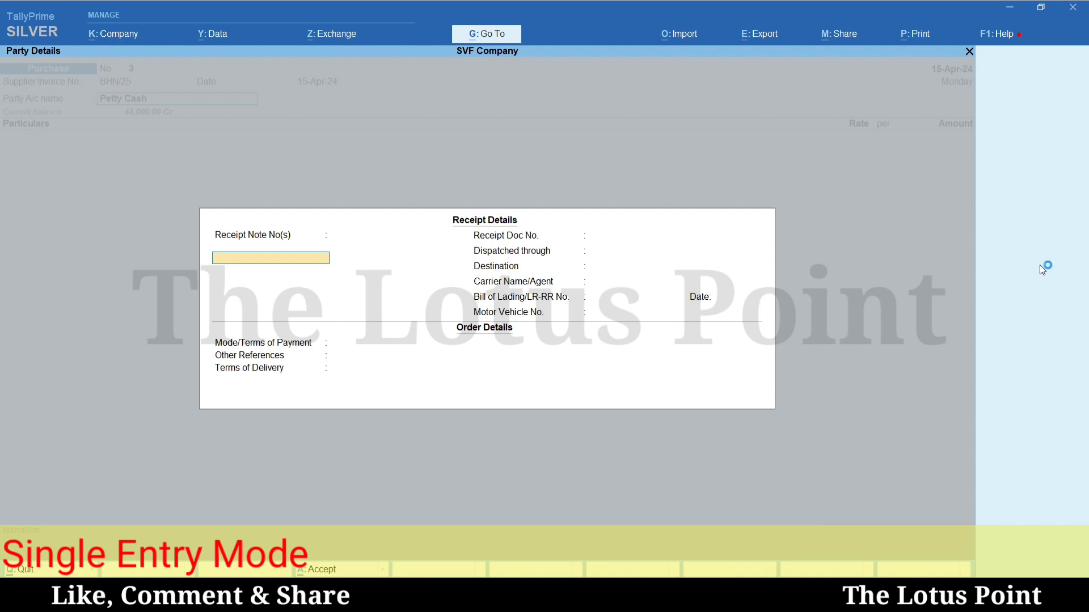
key("Escape")
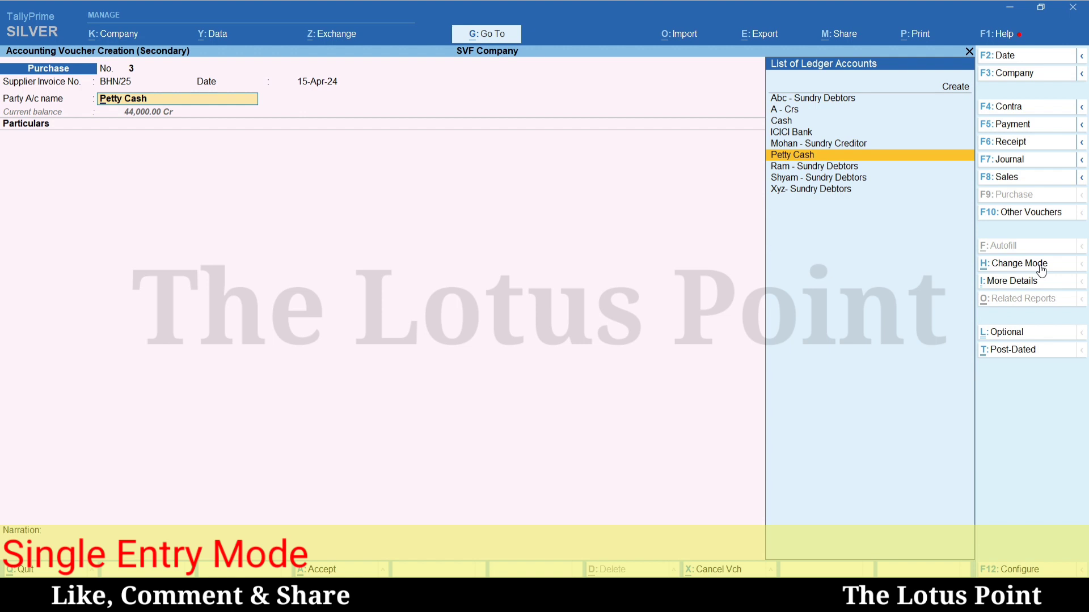
Keep Petty Cash as the party account and accept the blank receipt details and the default party details
key("Return")
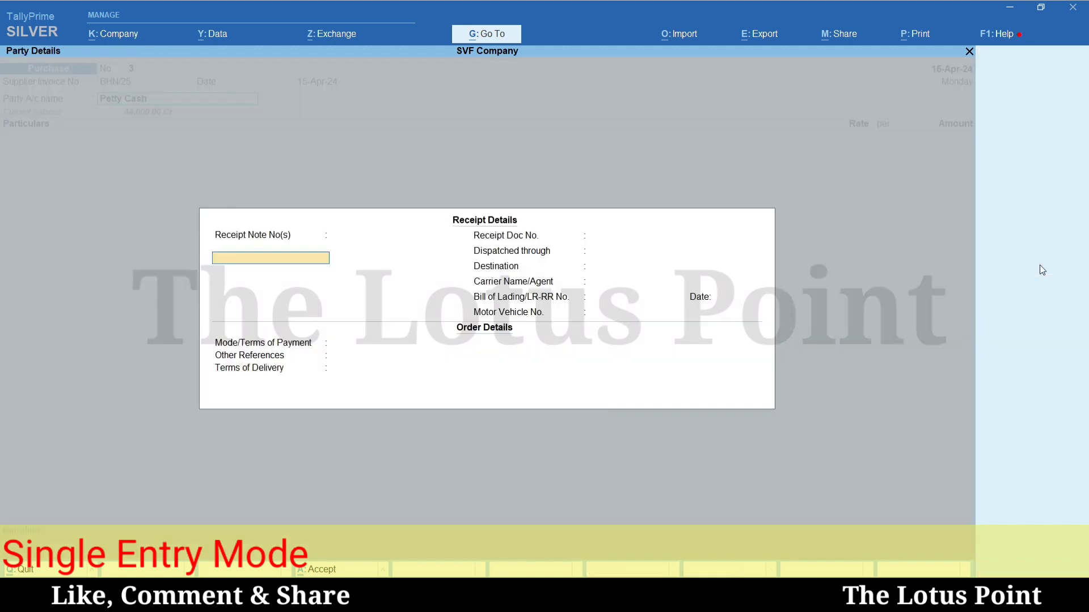
key("Return")
key("Return")
key("Return")
key("Return")
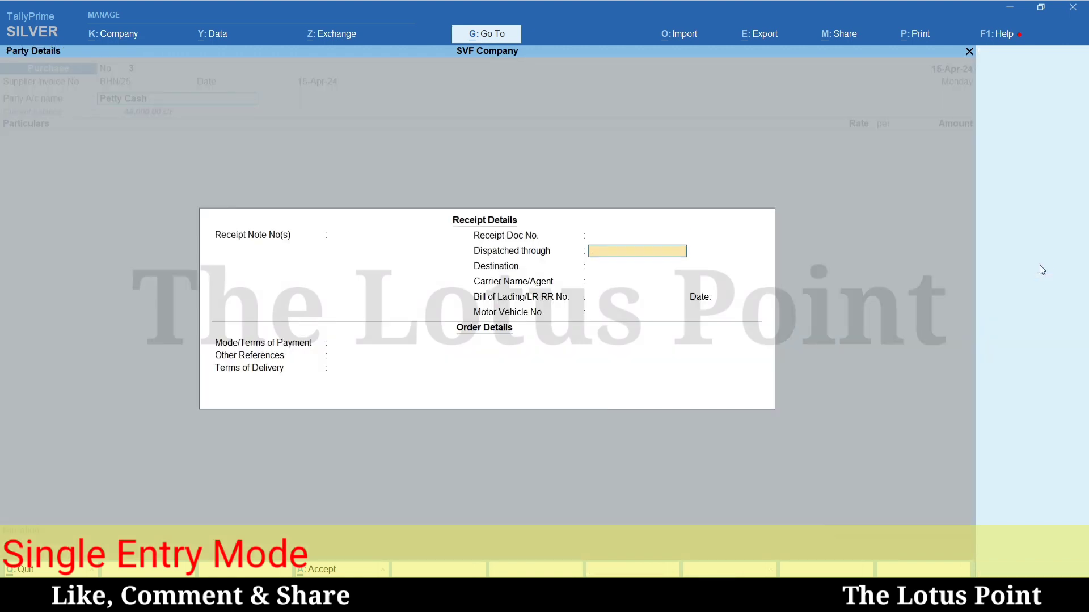
key("ctrl+a")
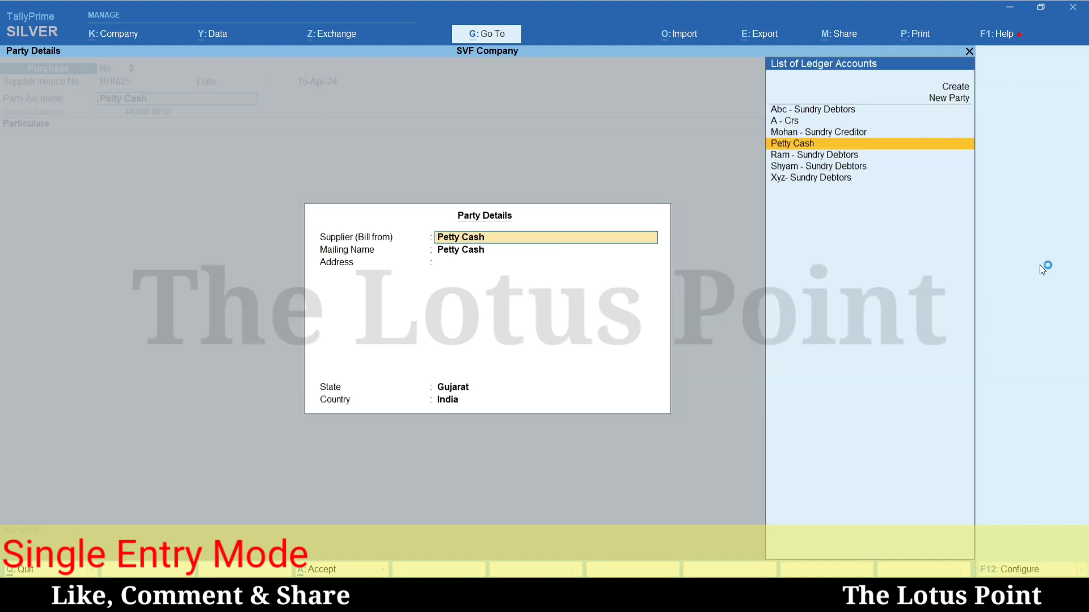
key("Return")
key("Return")
key("ctrl+a")
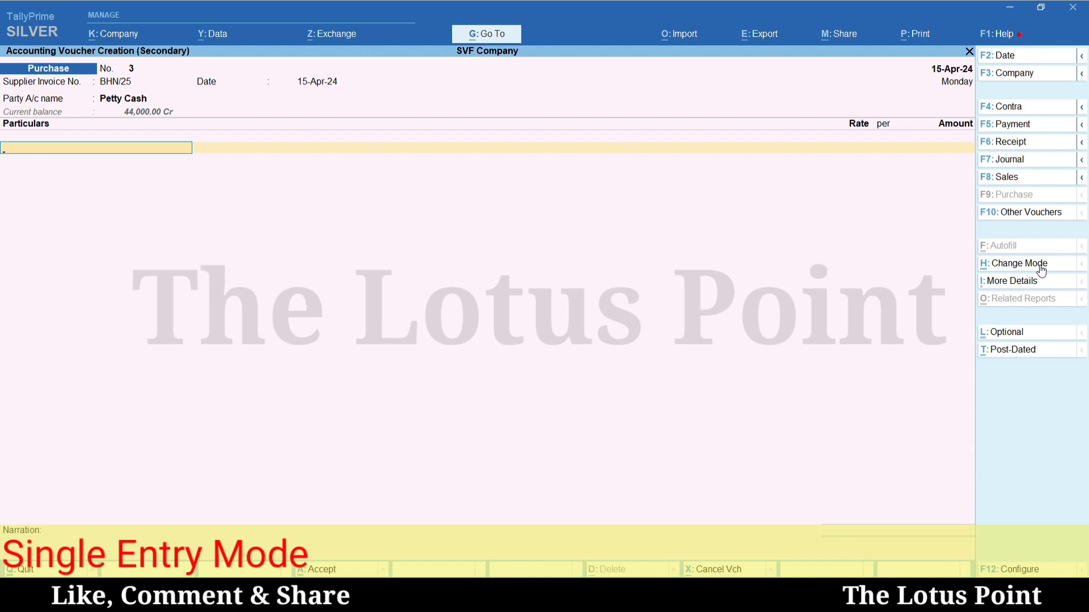
Add the Purchase ledger to the particulars with an amount of 25,000 and end the ledger list
type("PURC")
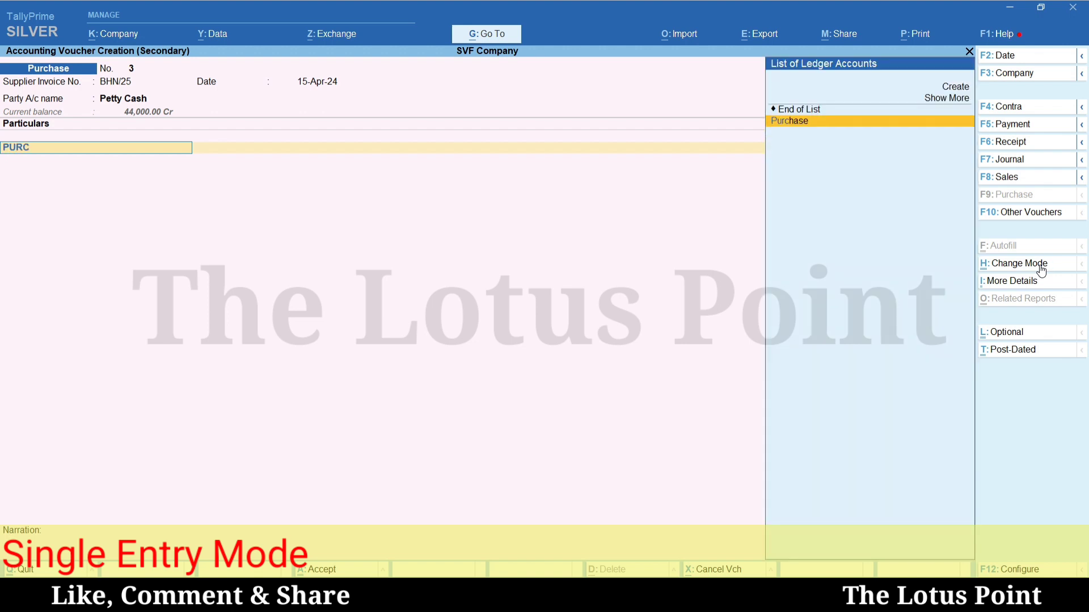
key("Return")
key("Return")
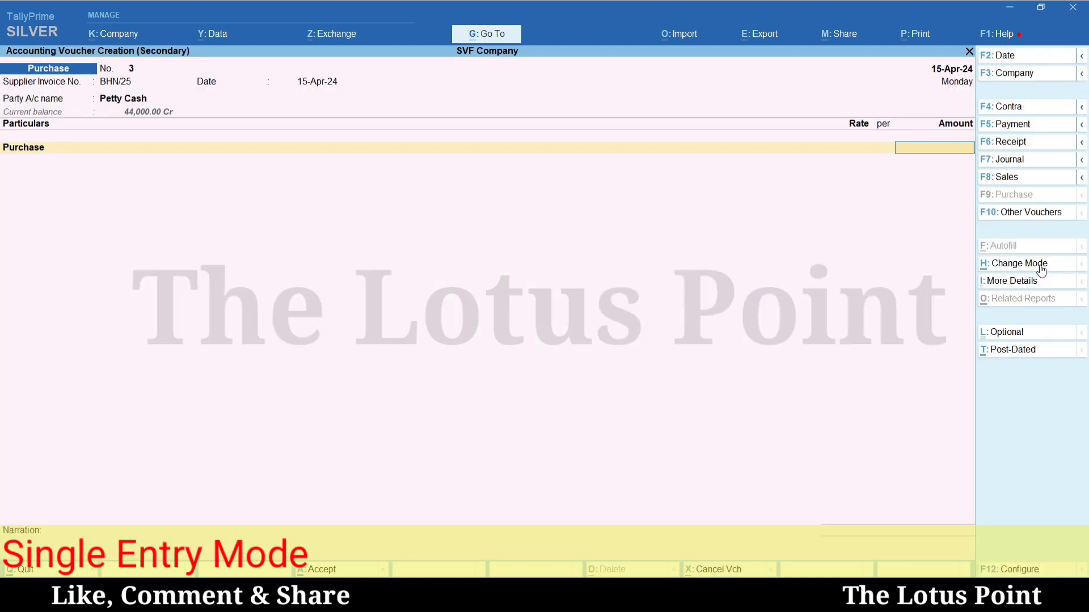
type("2500")
key("Return")
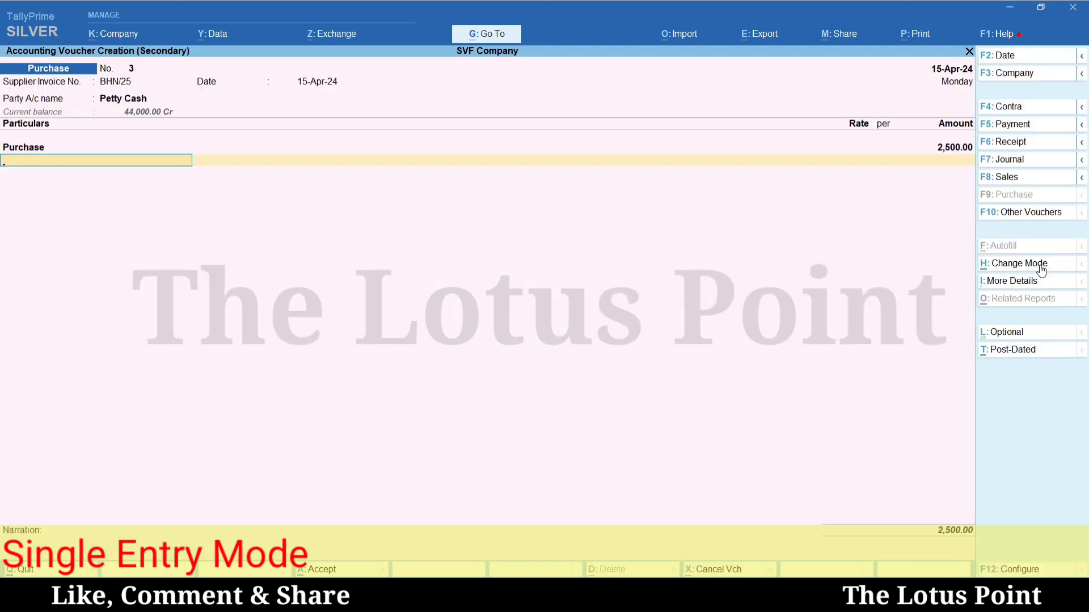
key("BackSpace")
type("25000")
key("Return")
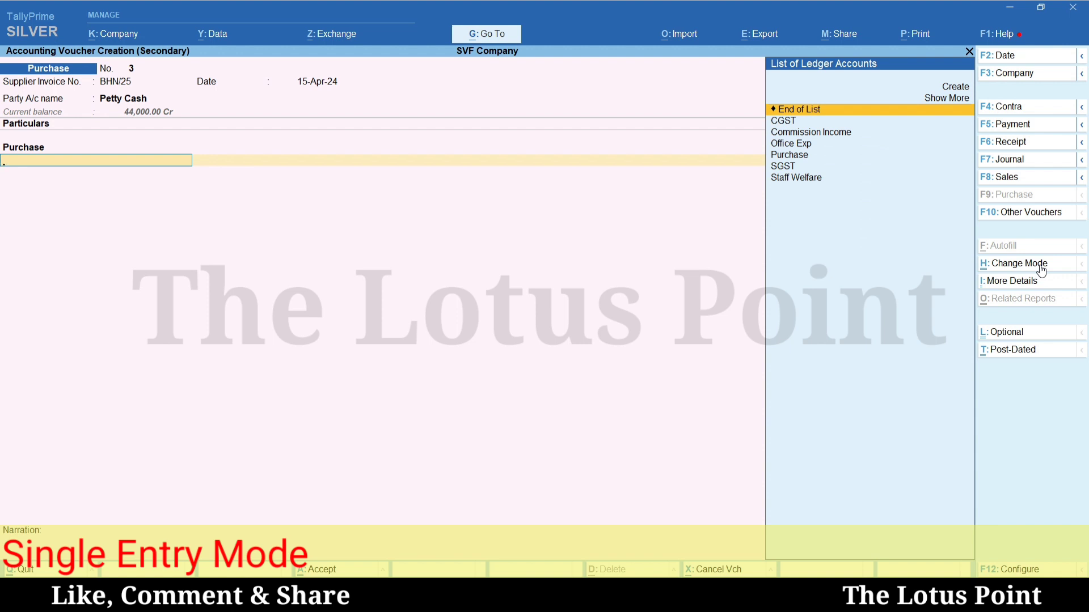
key("Return")
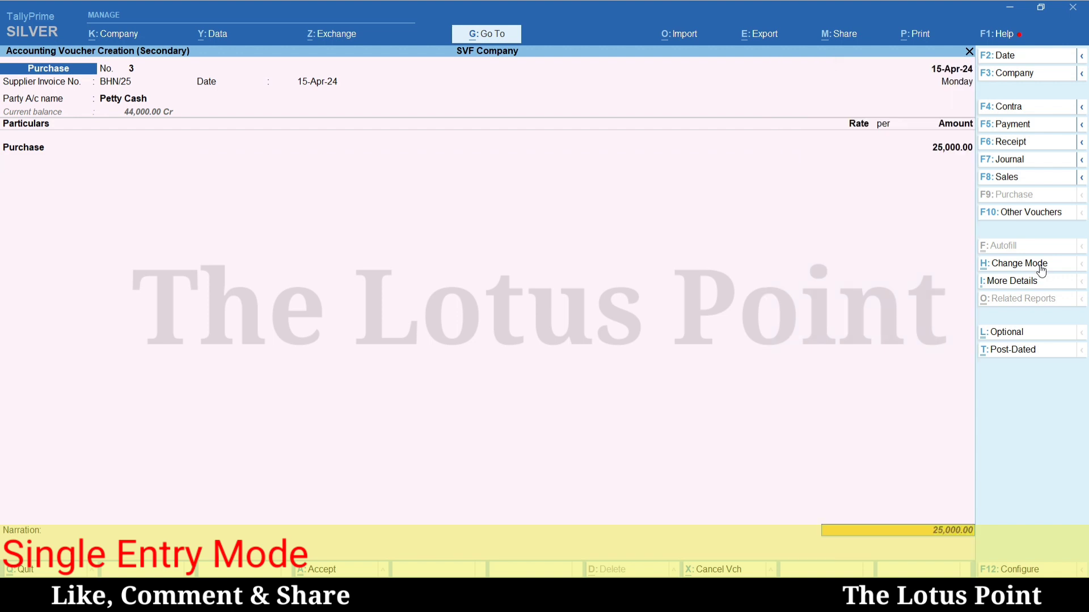
Go back into the particulars and add a second Purchase ledger line of 15,000 without a rate
key("Up")
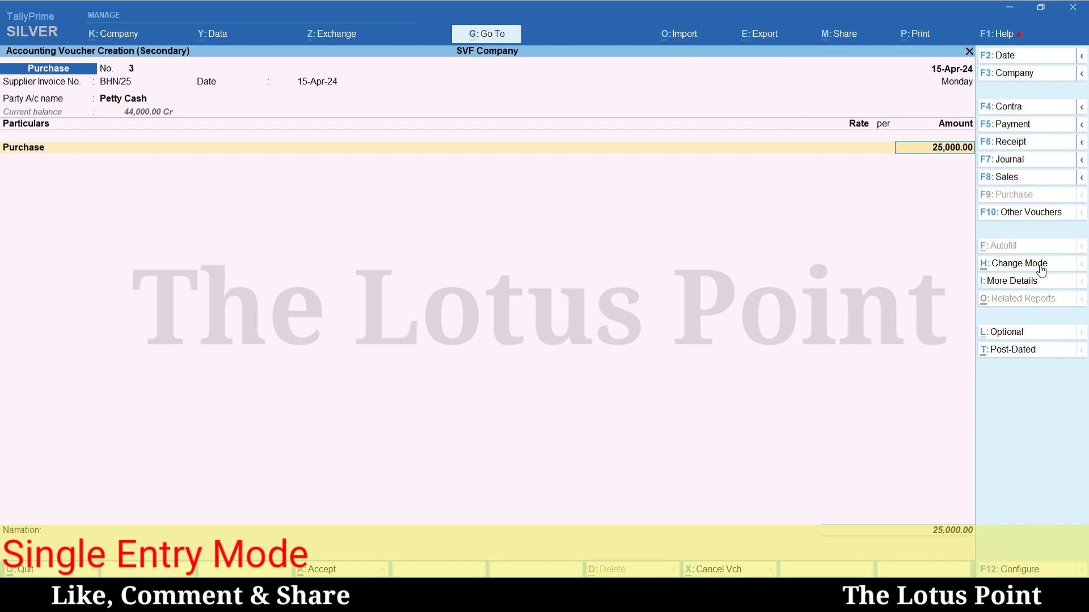
key("Return")
type("purch")
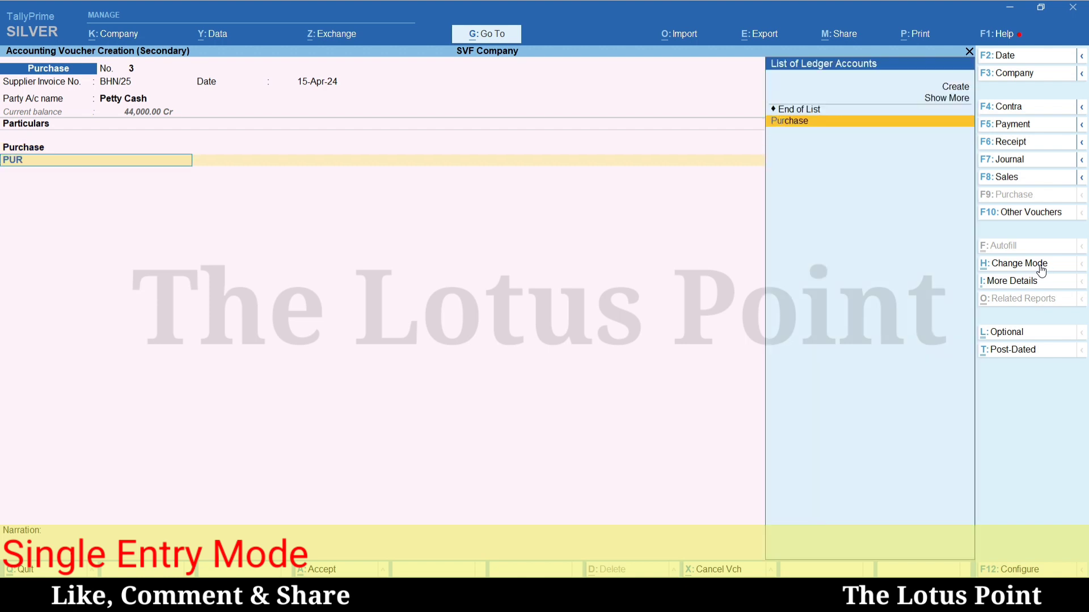
key("Return")
key("Return")
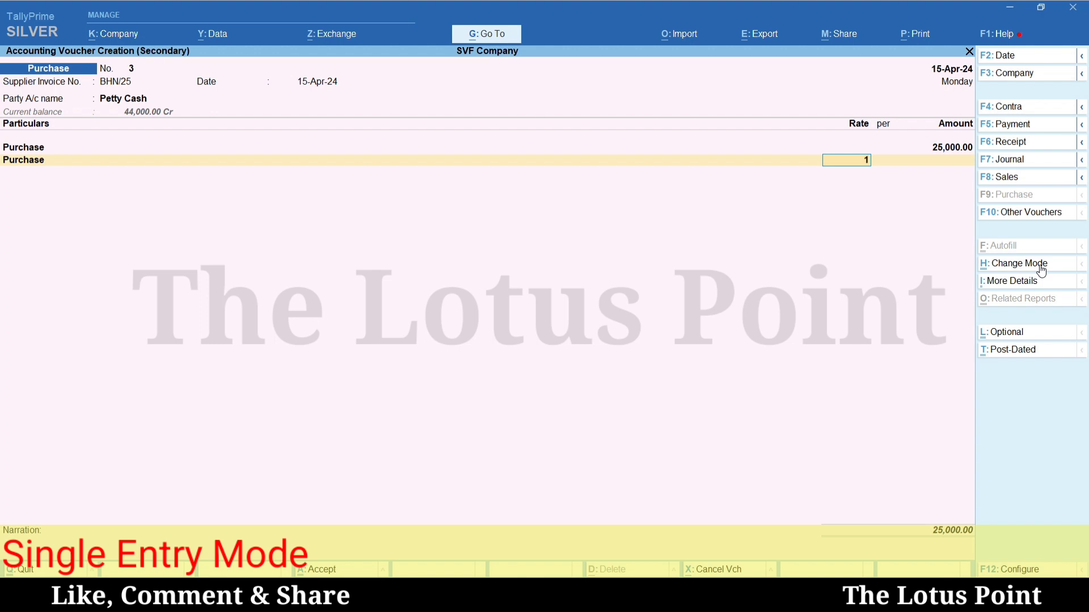
type("1")
key("BackSpace")
key("Return")
type("15,000")
key("Return")
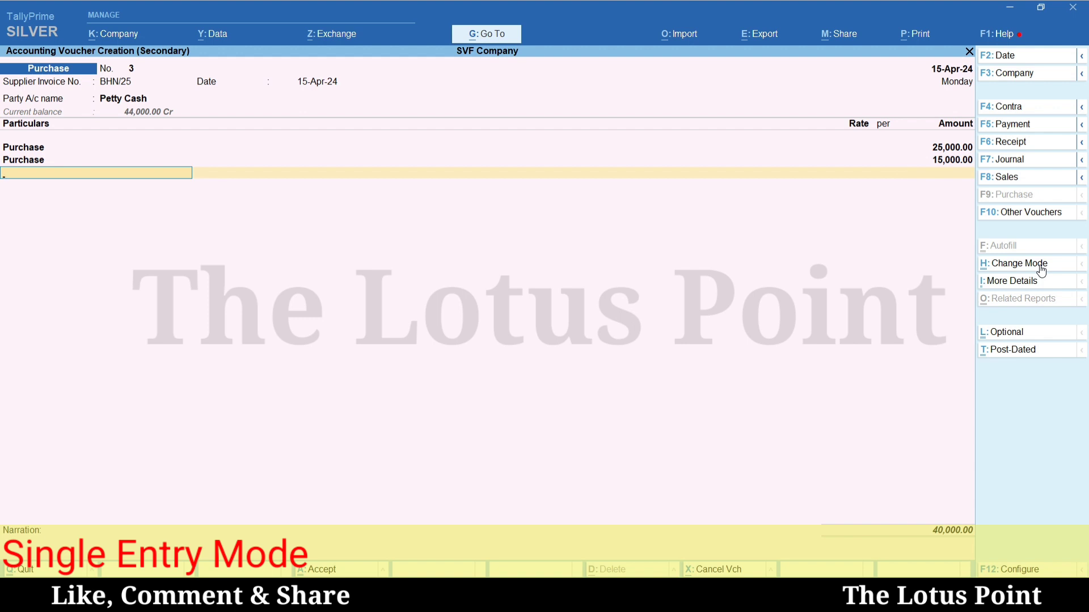
End the ledger list, leave the narration blank and save the Petty Cash purchase voucher
key("Down")
key("Down")
key("Down")
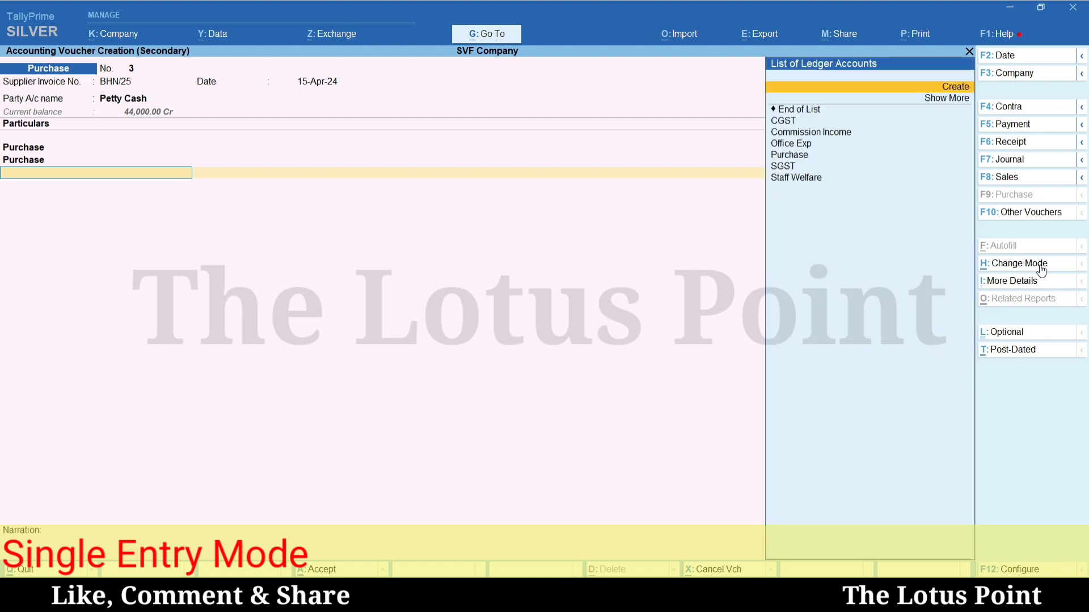
key("BackSpace")
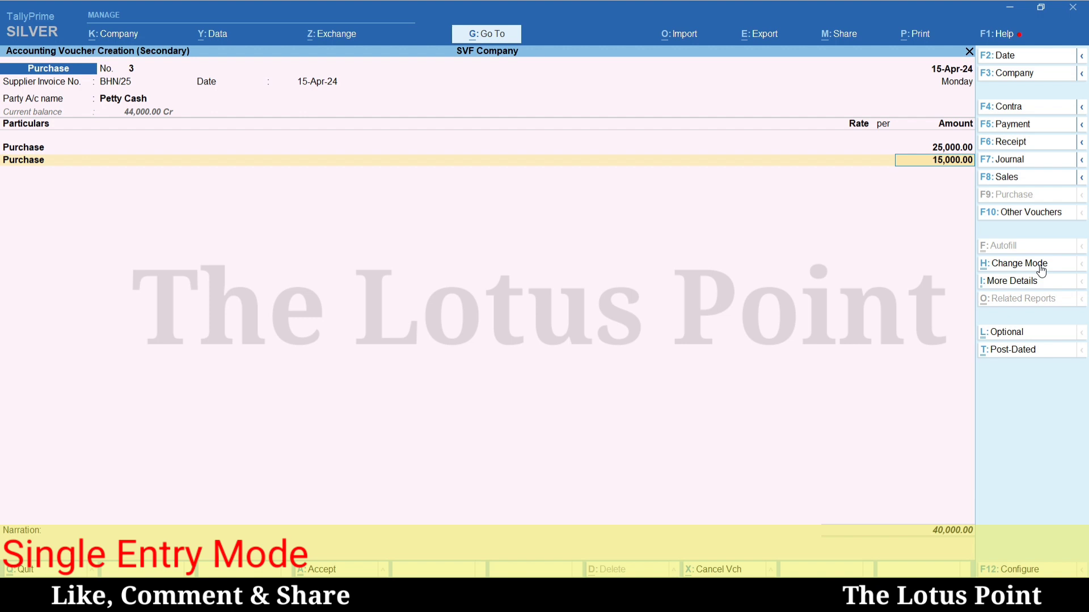
key("Return")
key("Return")
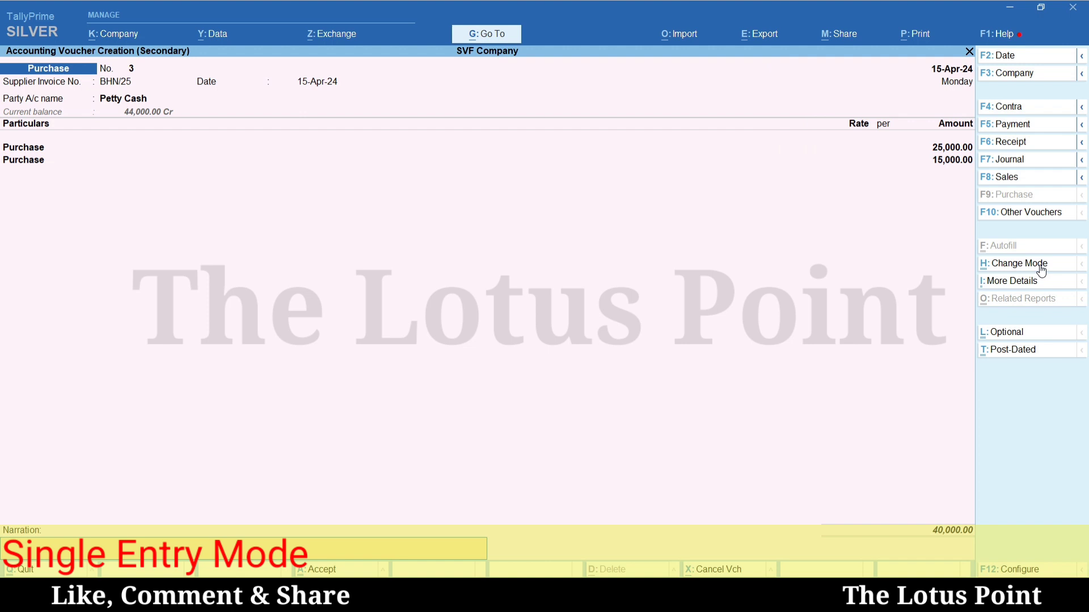
key("Return")
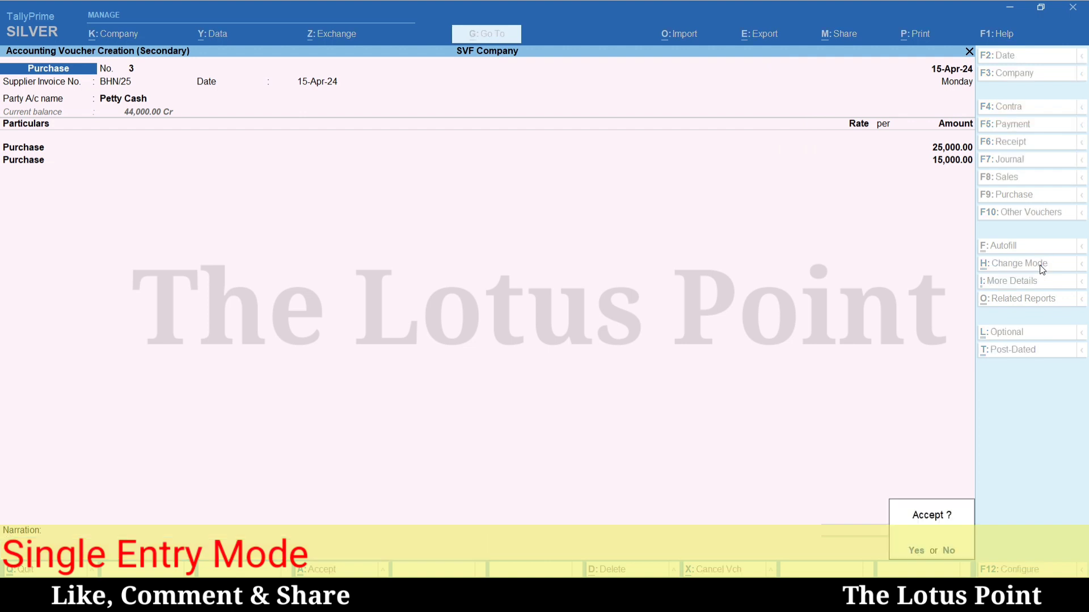
key("Return")
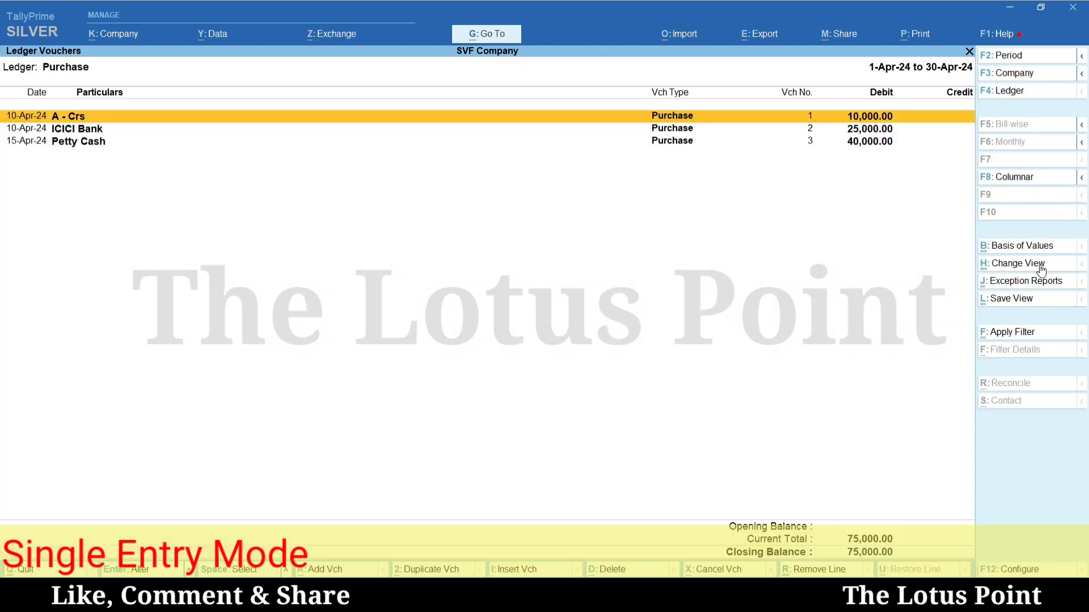
Add another purchase voucher from the Purchase ledger's list and enter the supplier invoice number YUN/2023-24/01
key("alt+a")
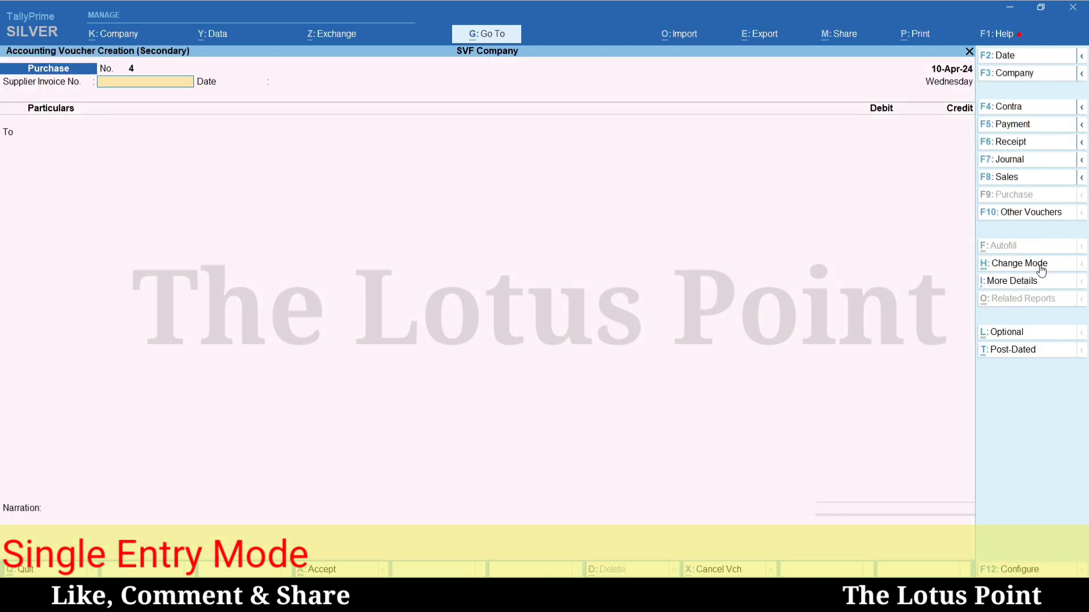
type("YUN/2023-24/01")
key("Return")
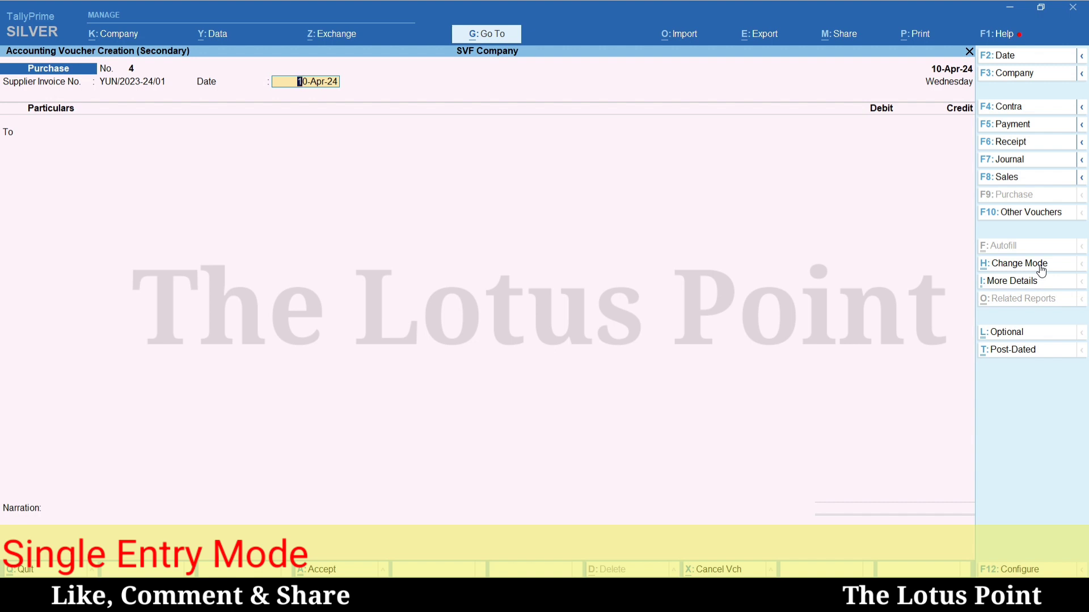
key("BackSpace")
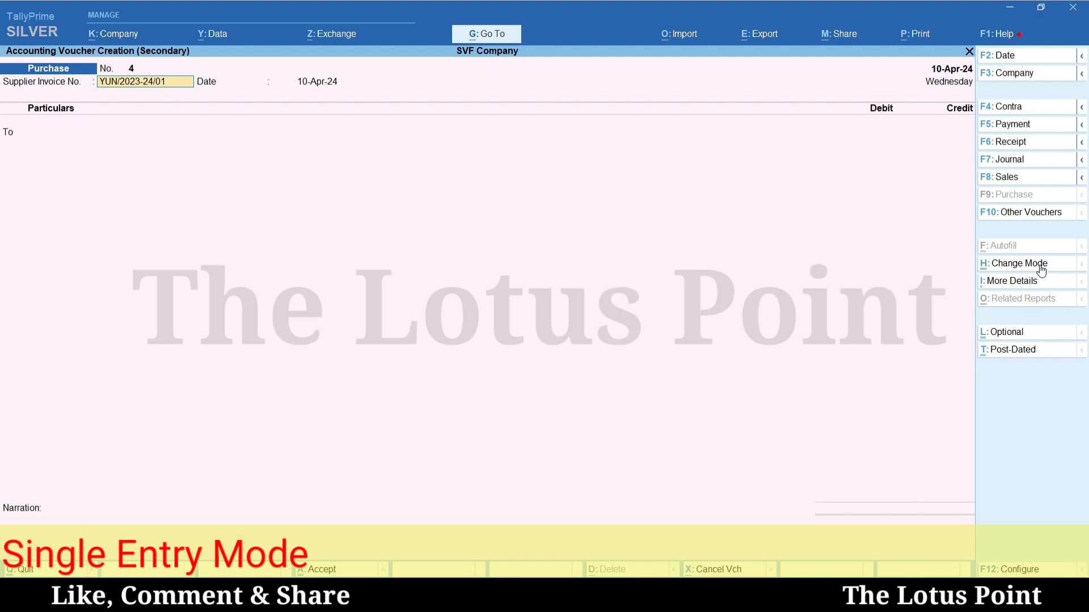
Switch the new purchase voucher from As Voucher to Accounting Invoice mode
left_click(1041, 268)
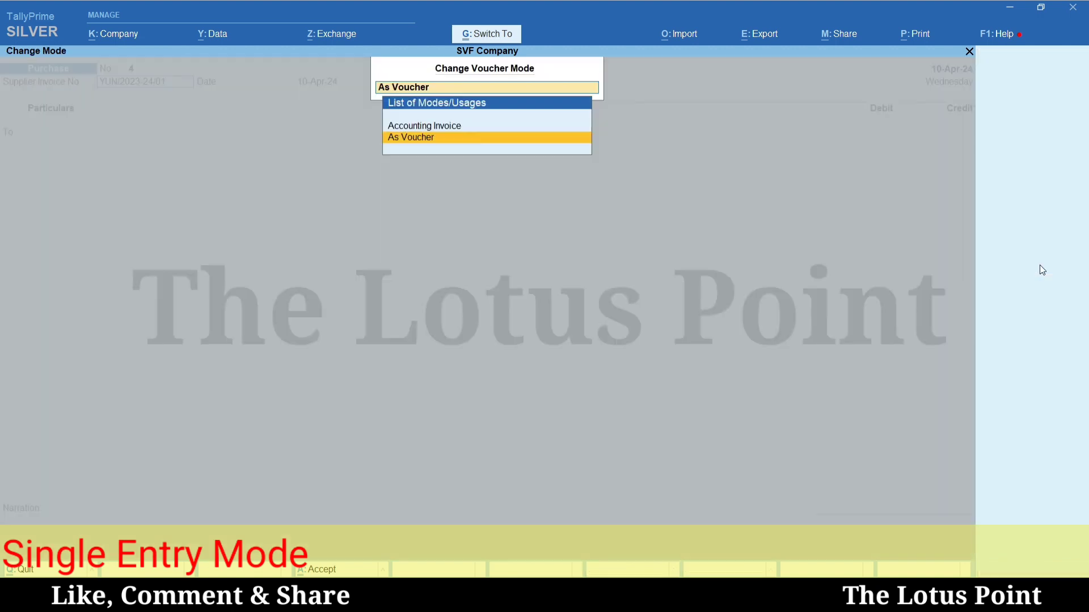
key("Up")
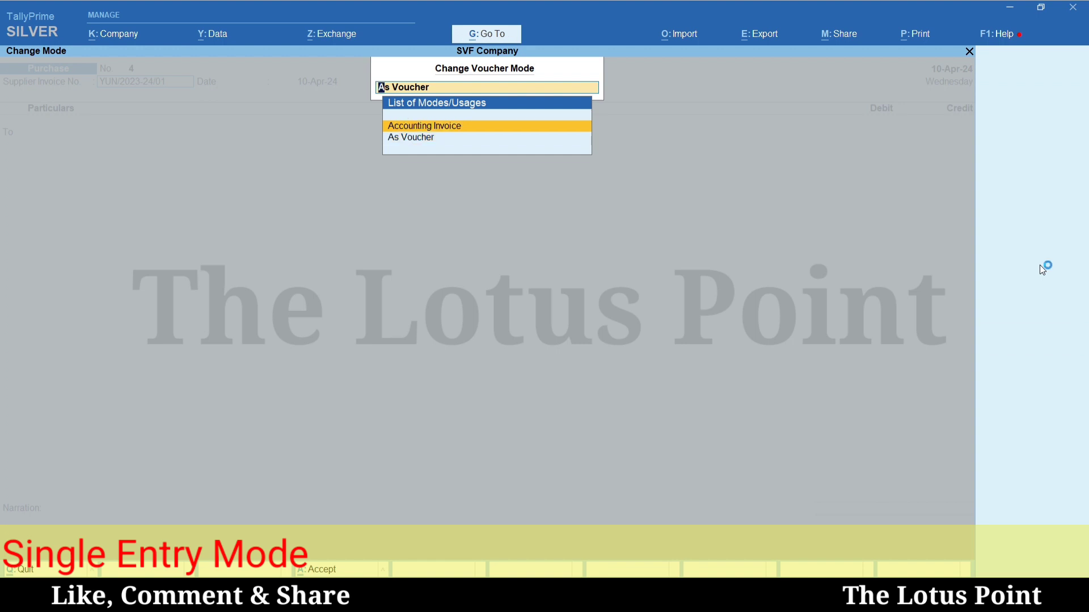
key("Return")
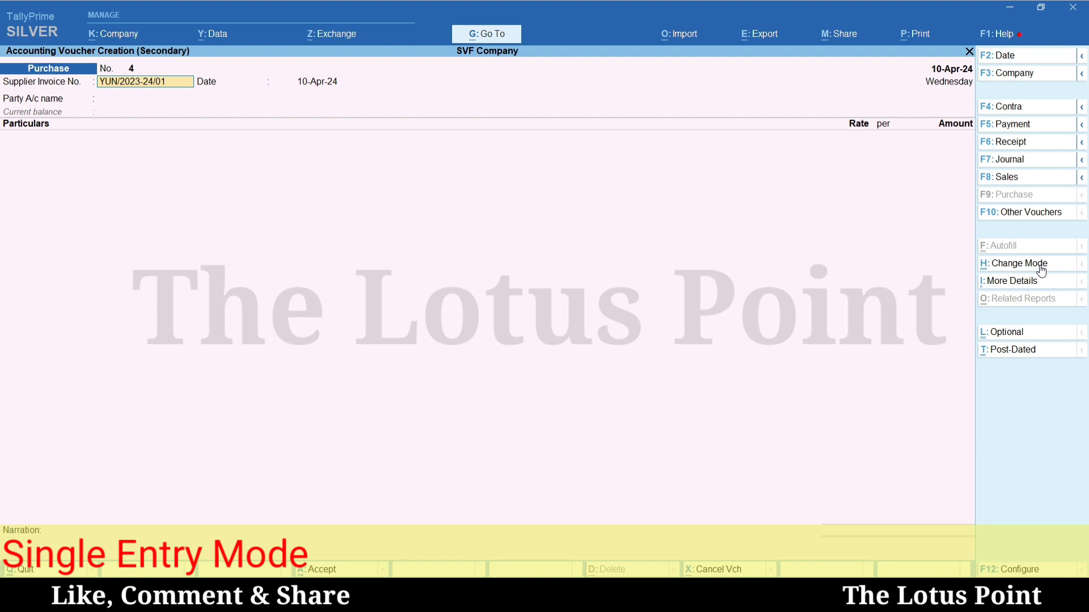
Keep the supplier invoice date 10-Apr-24 and select the Sundry Creditor ledger as the party account
key("Return")
key("Return")
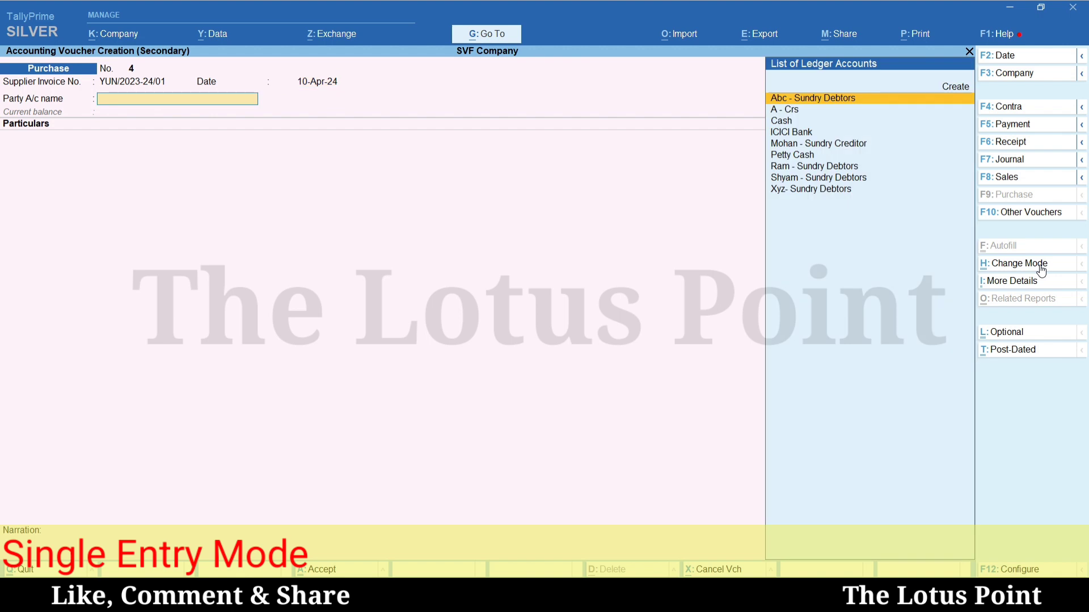
key("Down")
key("Down")
key("Down")
key("Down")
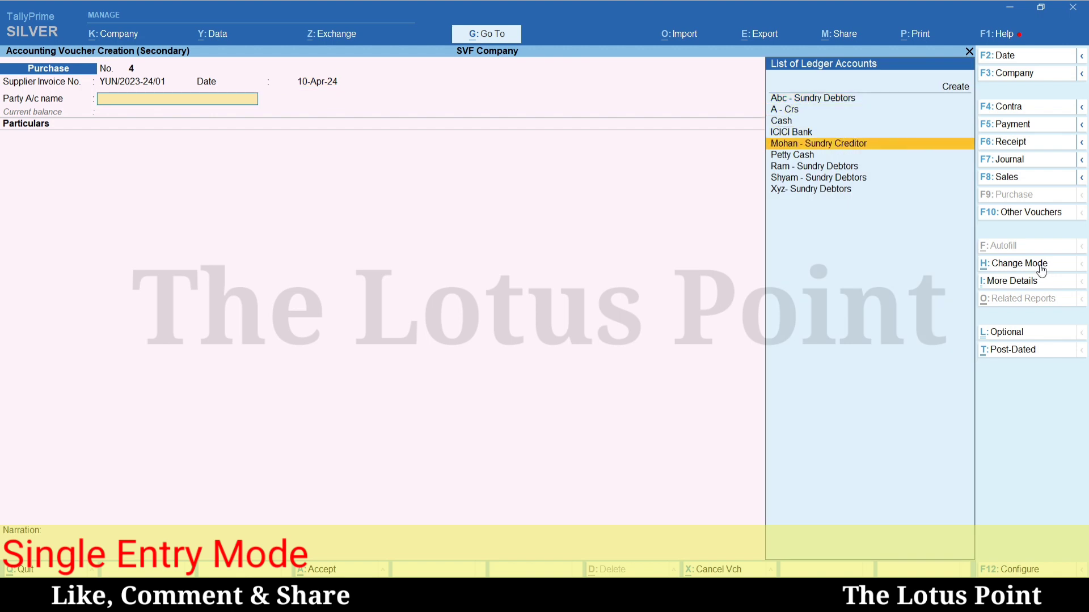
key("Return")
Accept the creditor's receipt details blank and the party details with their defaults
key("Return")
key("Return")
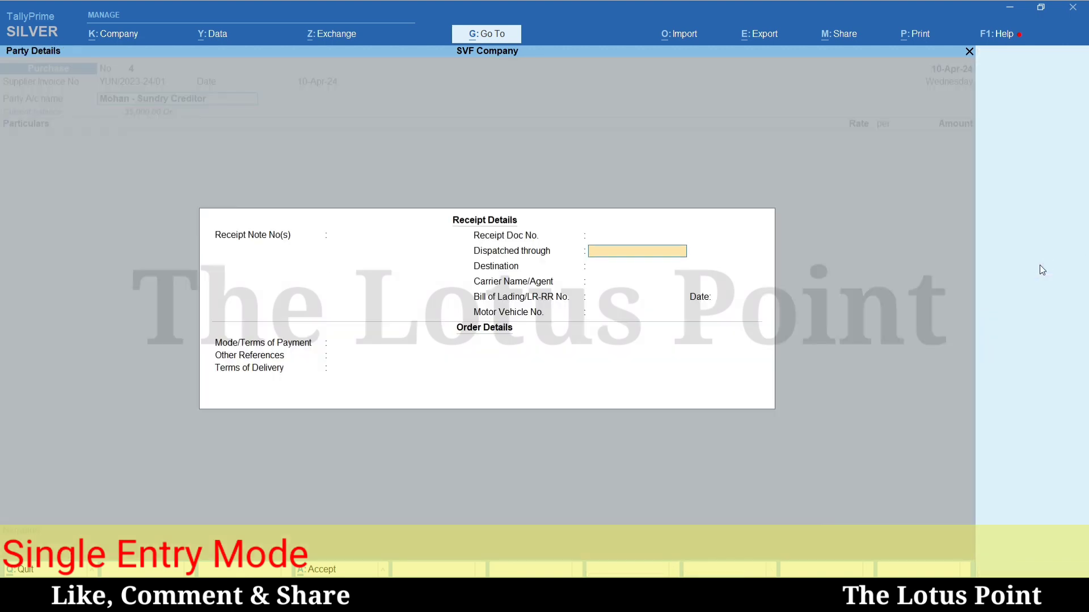
key("ctrl+a")
key("Return")
key("Return")
key("ctrl+a")
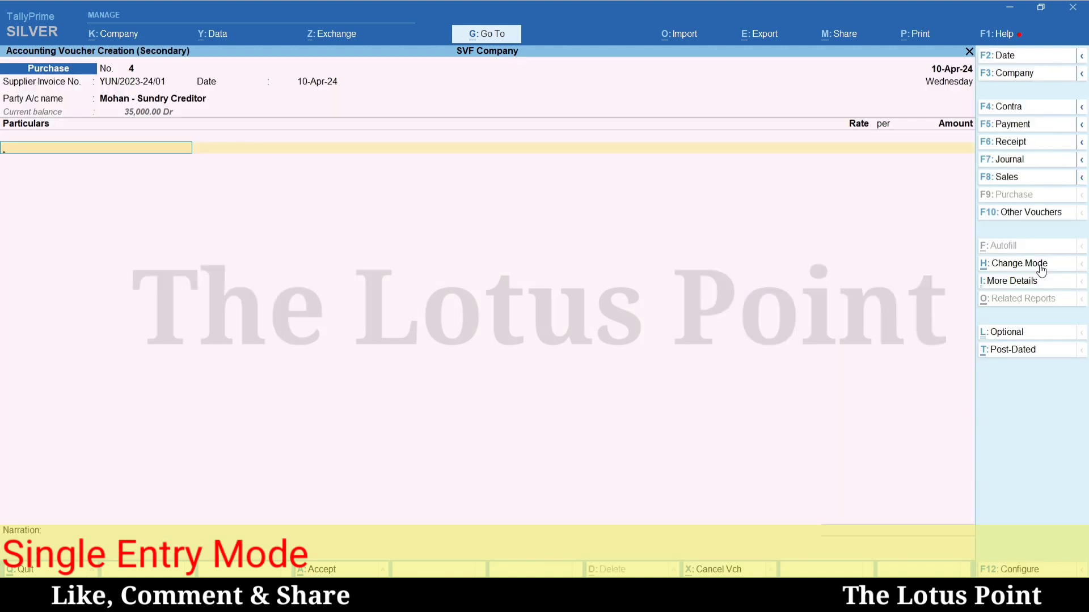
Add a Purchase ledger line described as Cheese Balls with an amount of 15,000
type("PURC")
key("Return")
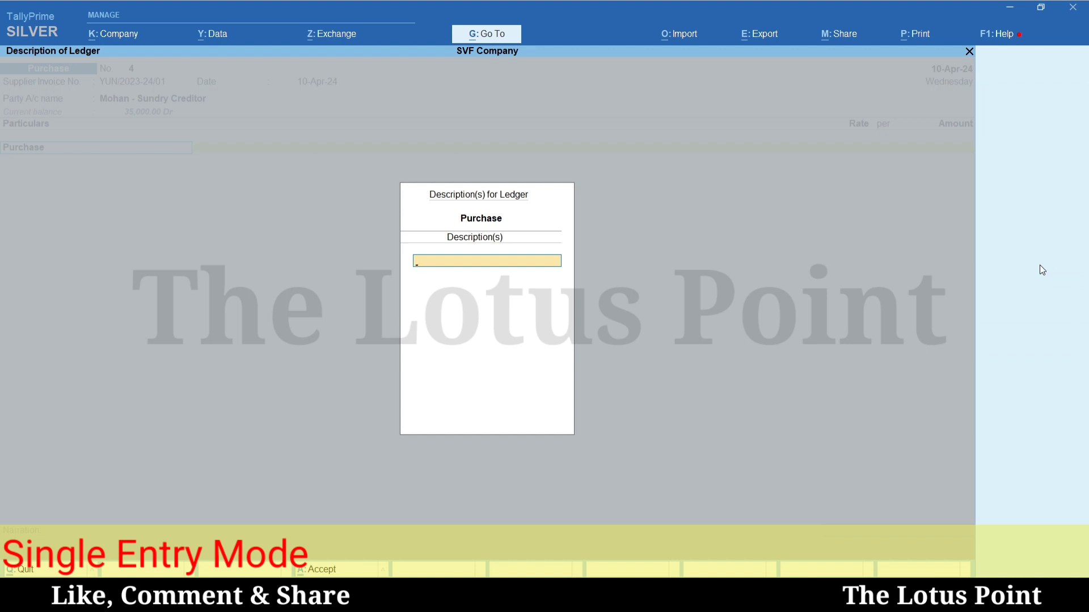
type("Cheese Balls")
key("Return")
key("Return")
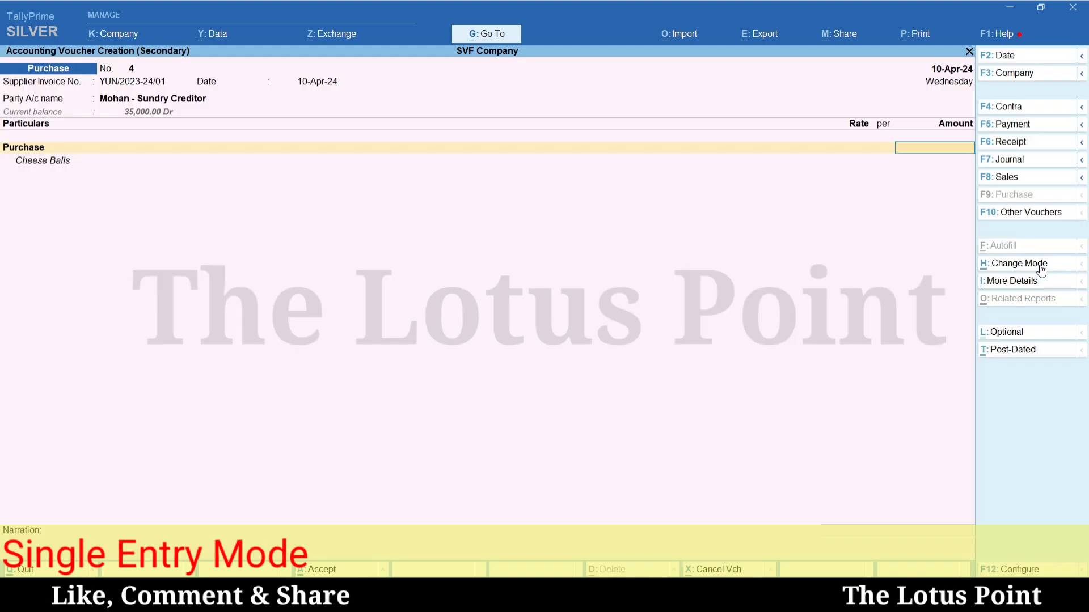
type("15,000")
key("Return")
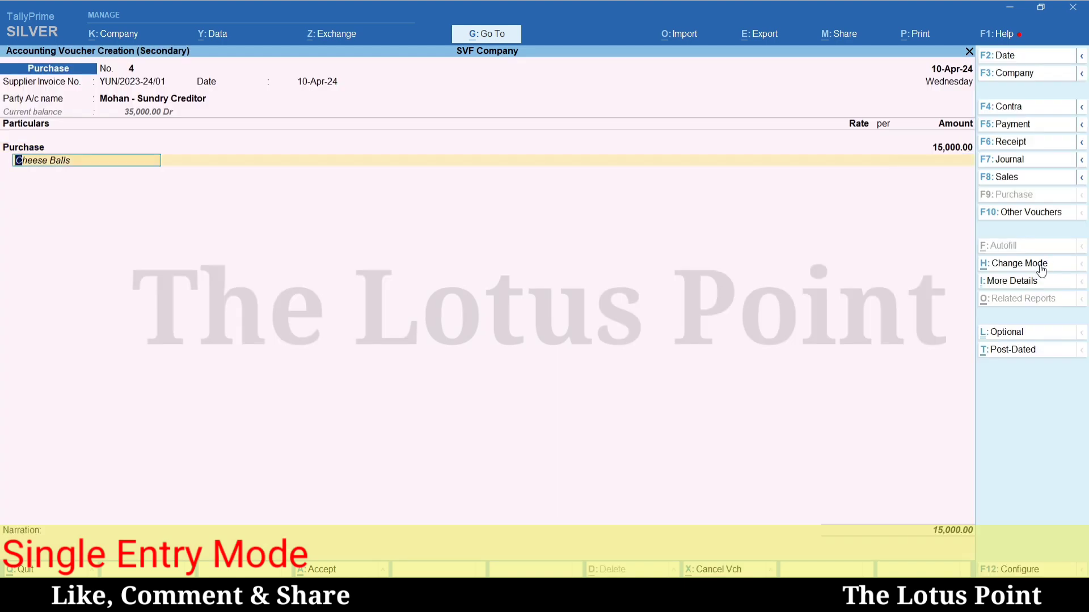
key("Return")
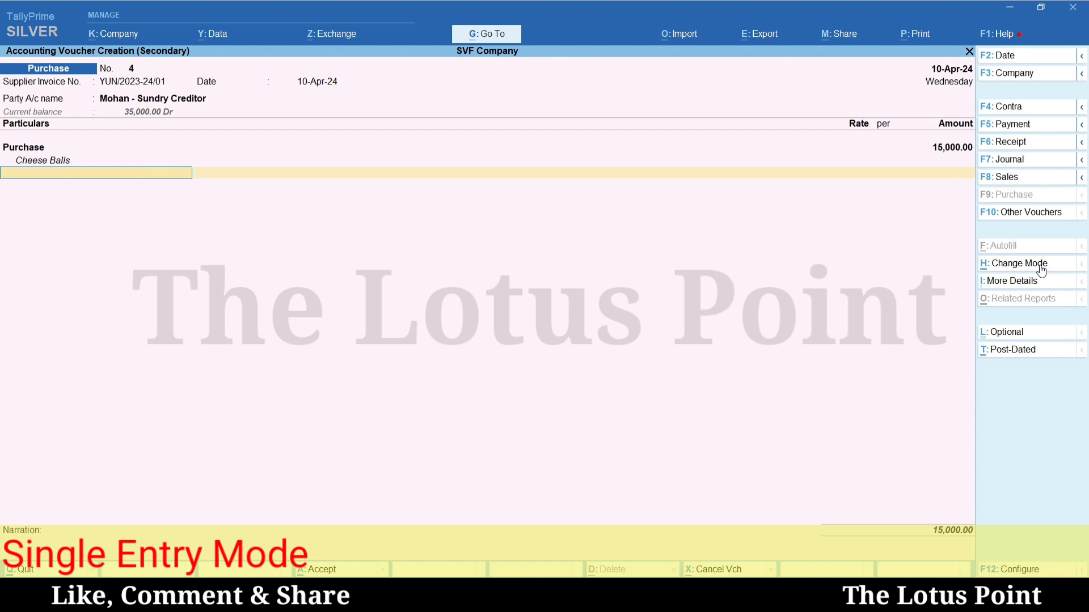
Add a second Purchase ledger line described as Amul Dahi with an amount of 2,500
type("p")
key("Return")
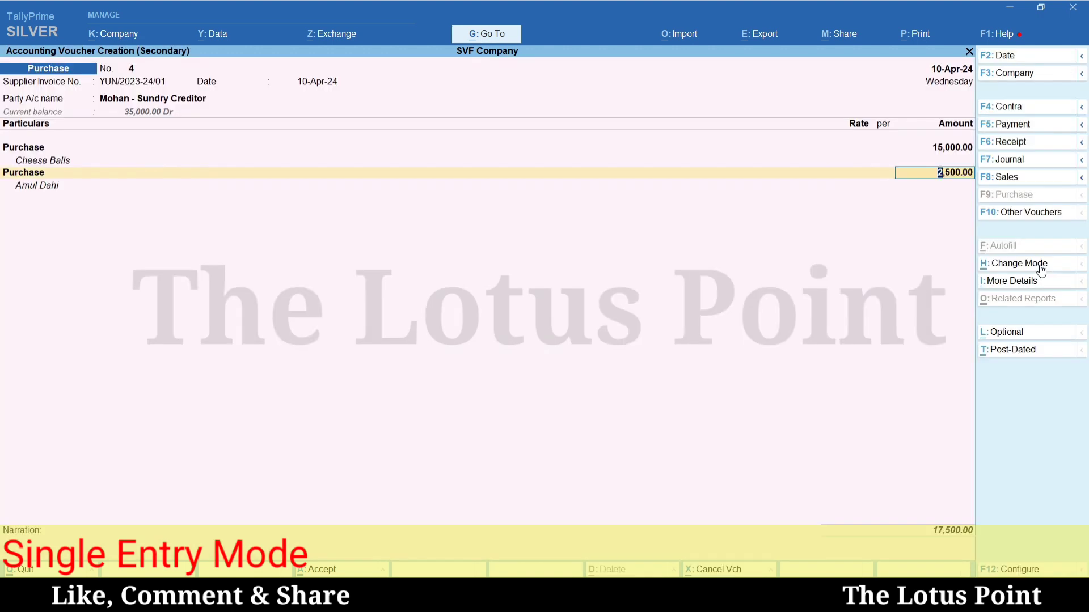
key("Return")
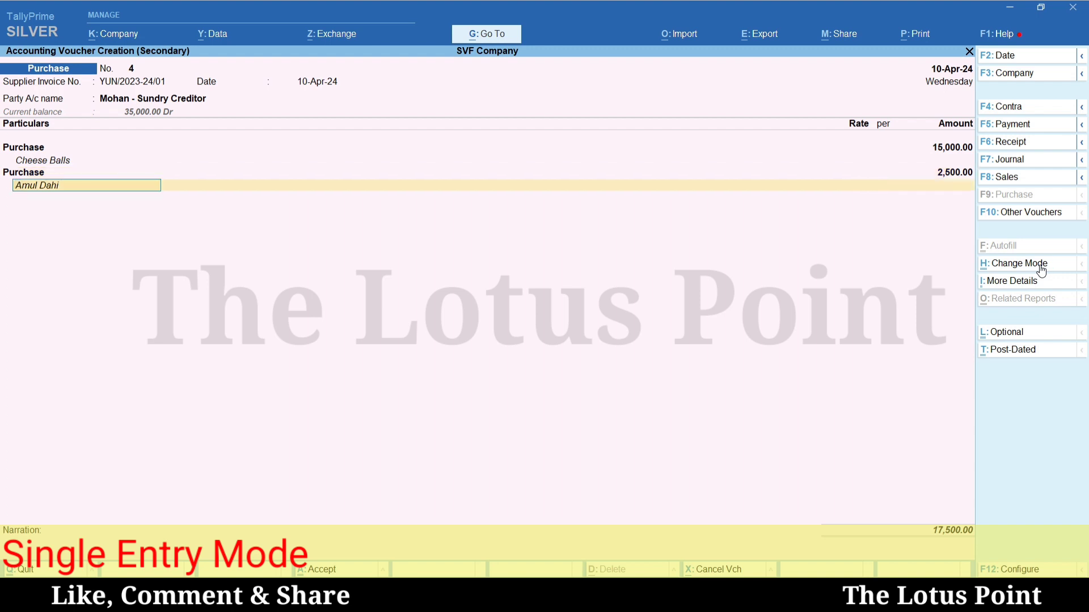
key("Return")
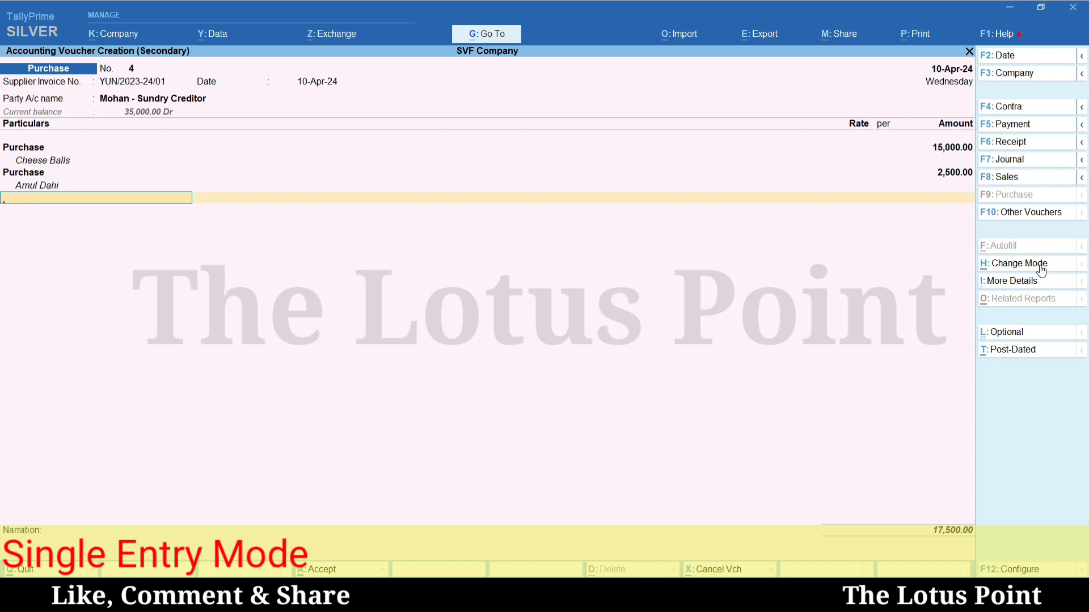
End the particulars list and save the creditor purchase voucher with a blank narration
key("Return")
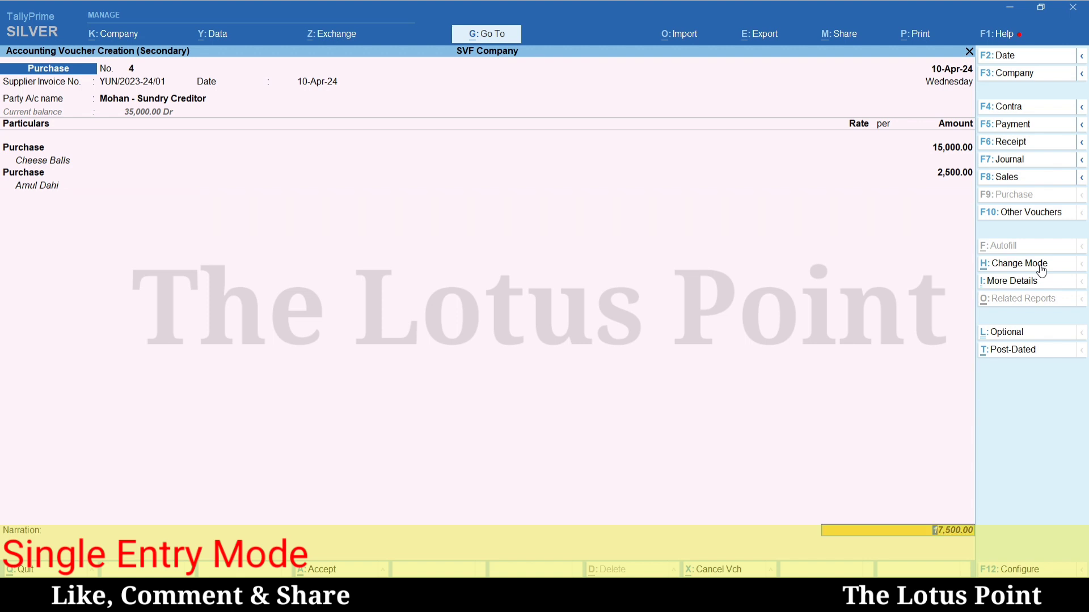
key("Return")
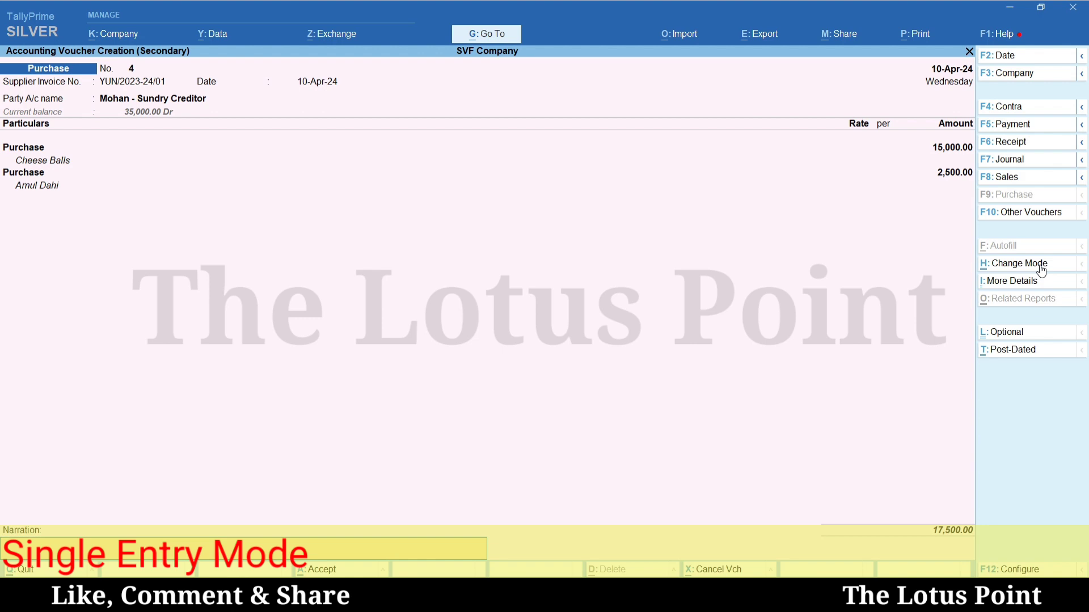
key("Return")
key("Return")
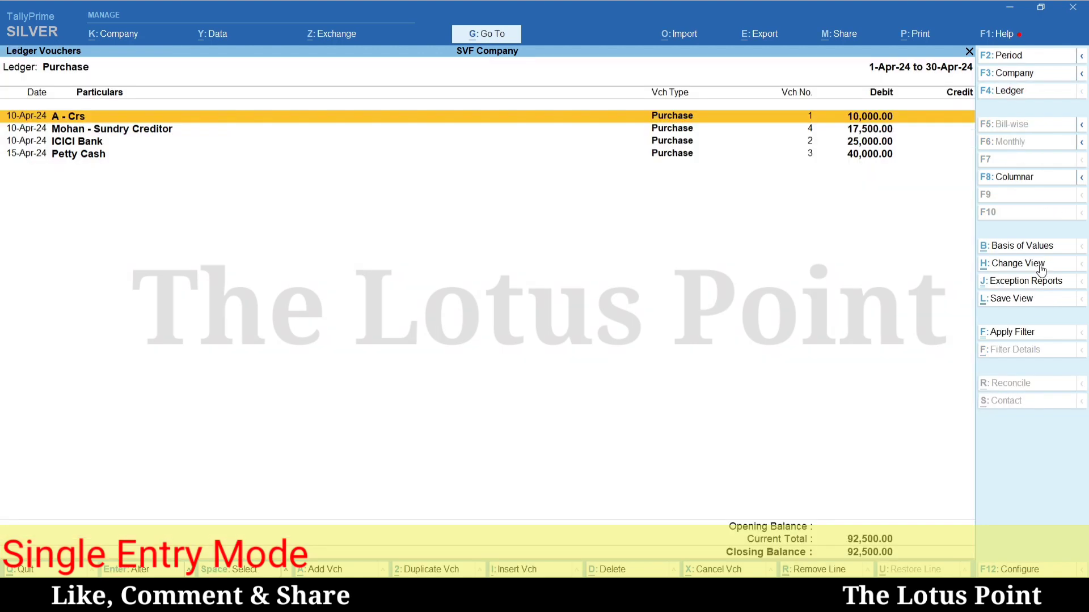
Add another purchase voucher from the Purchase ledger's list and set Show more configurations to Yes in its voucher configuration
key("alt+a")
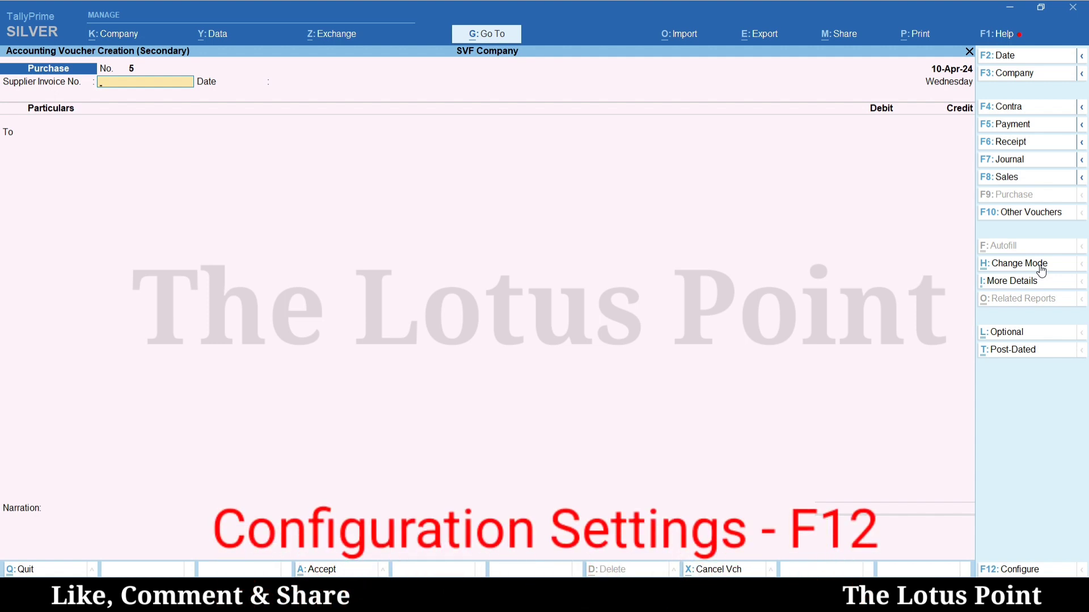
key("F12")
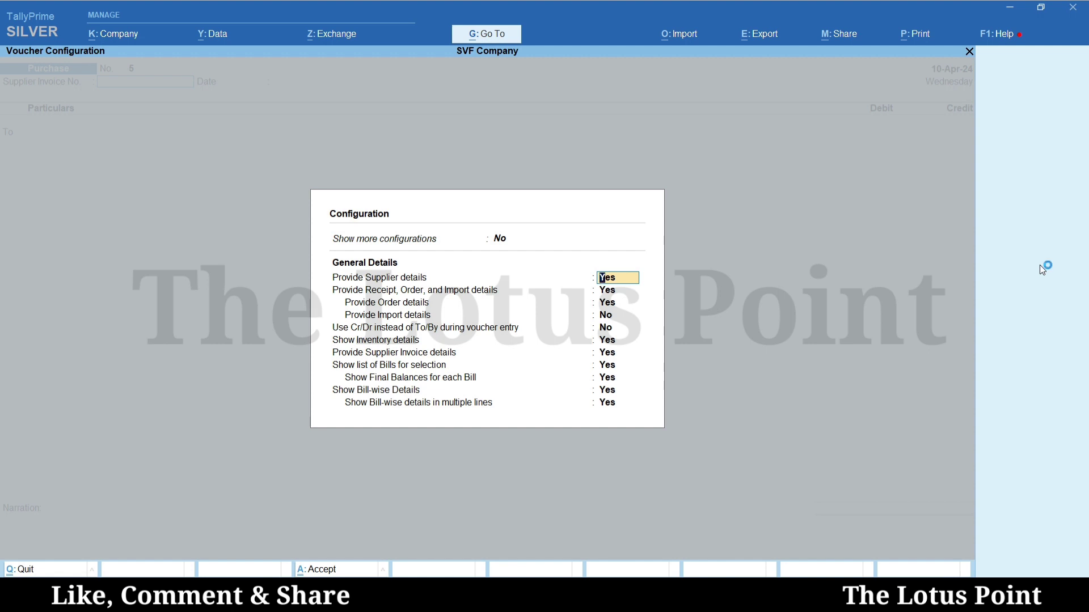
key("Up")
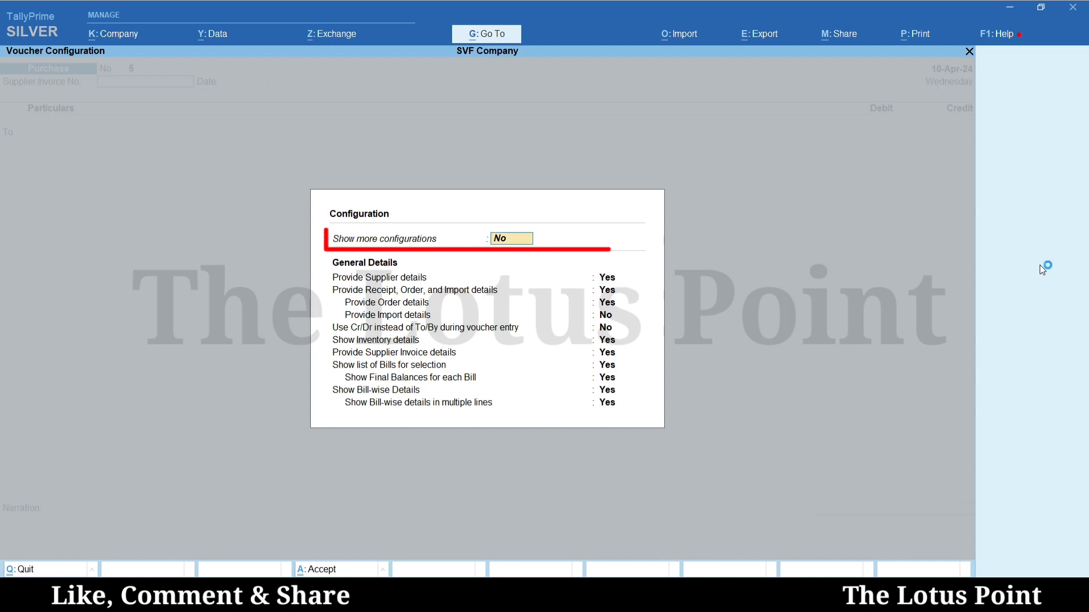
type("y")
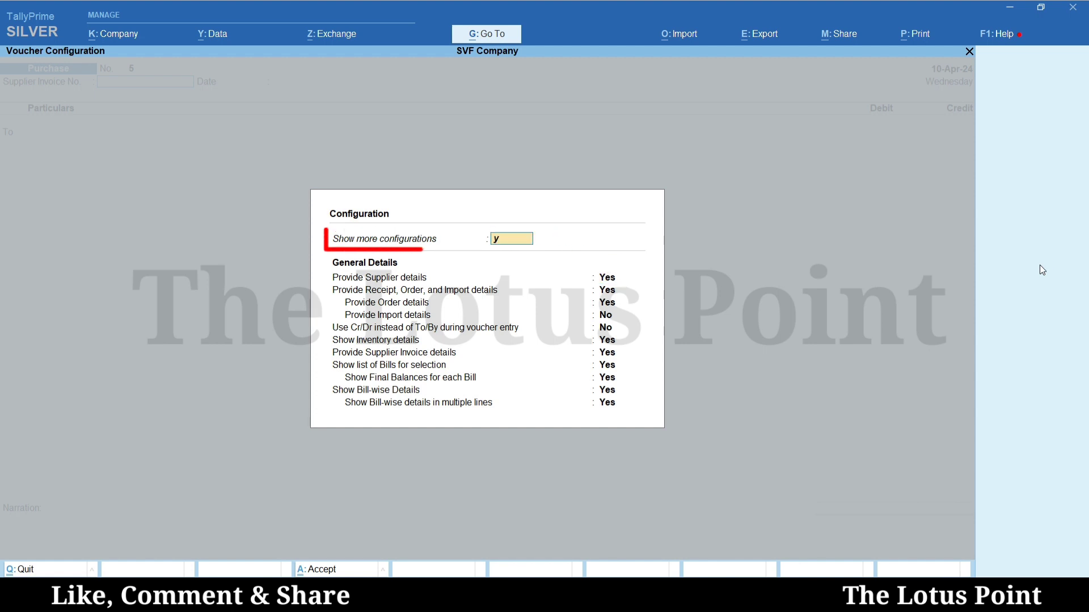
key("Return")
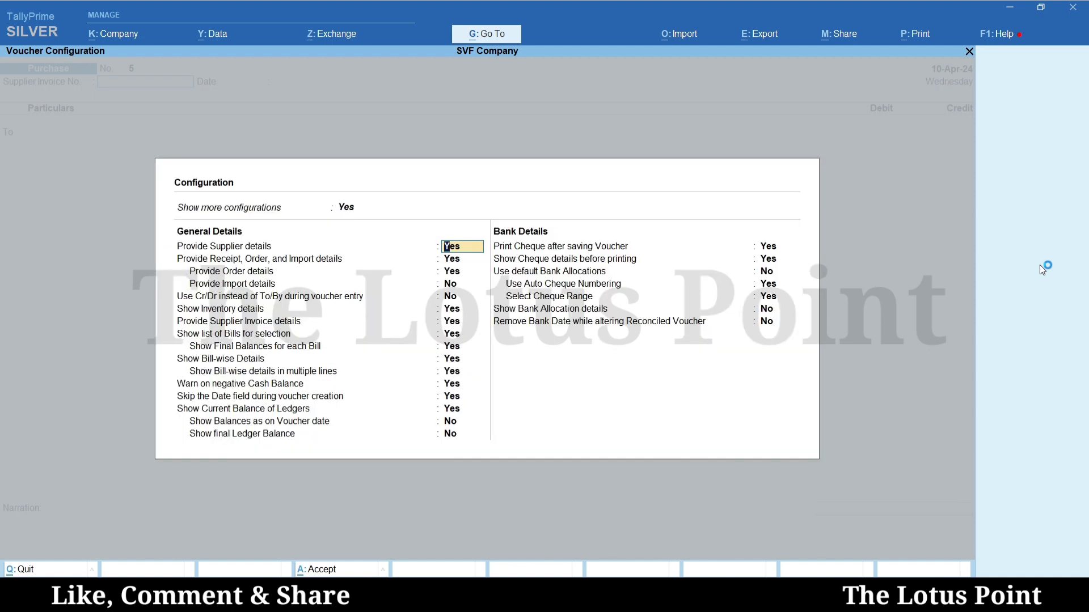
key("Up")
type("y")
key("Return")
Review the general configuration options for receipt, order and import details, Cr/Dr usage, inventory details and supplier invoice details
key("Return")
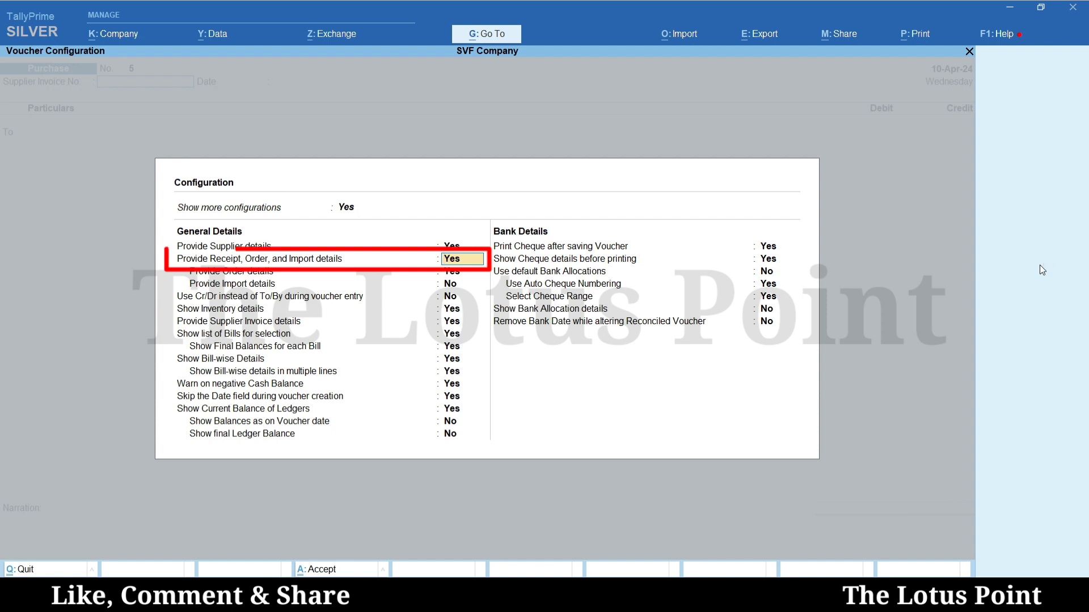
key("Return")
key("Return")
key("Return")
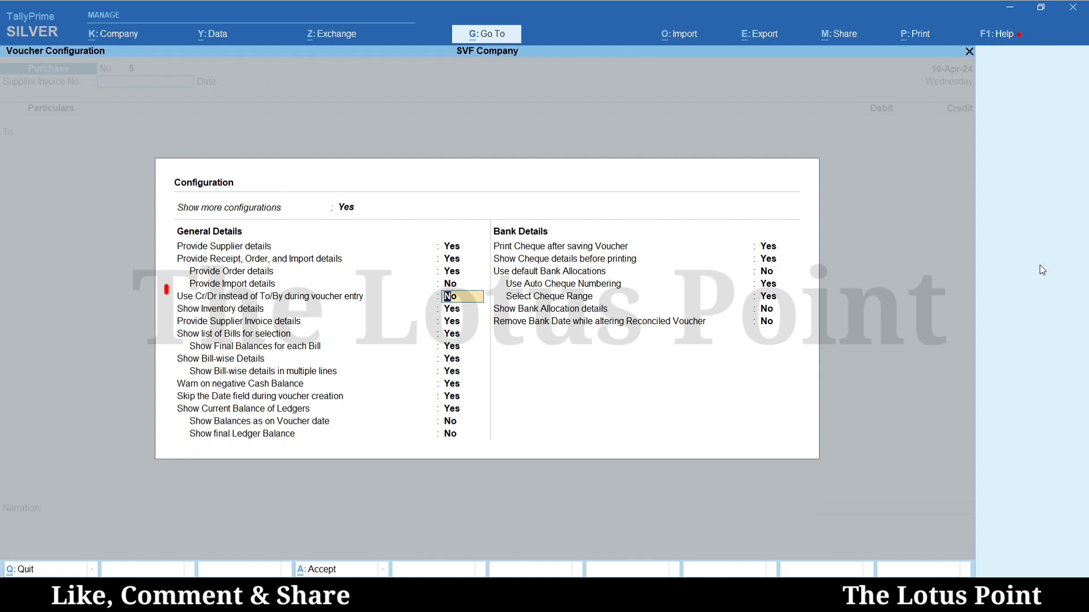
key("Return")
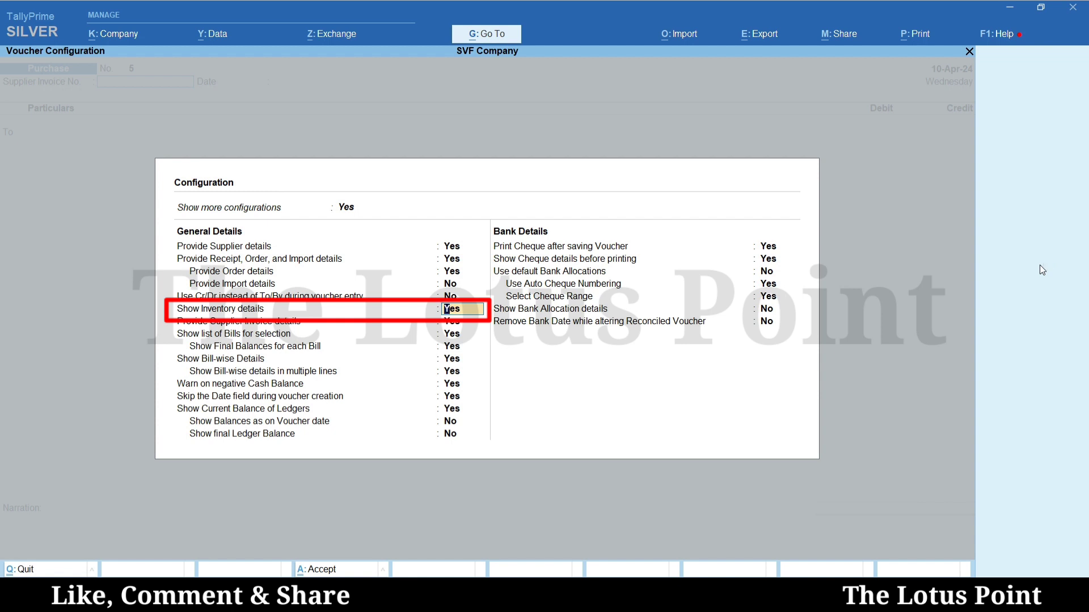
key("Return")
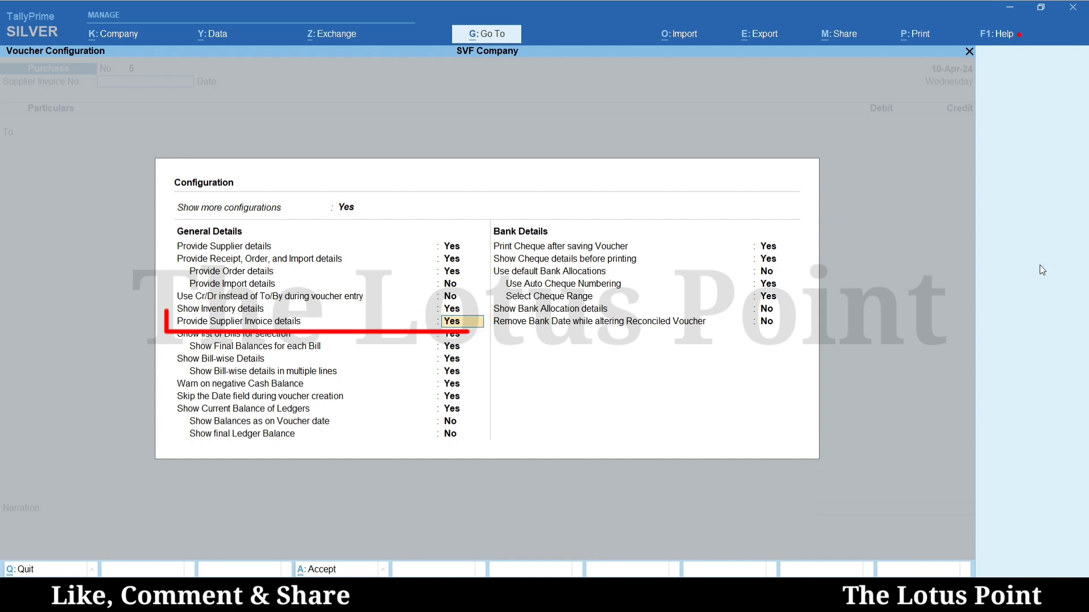
Review the general configuration options for bill selection, bill-wise details, negative cash warning, date skipping and ledger balances
key("Return")
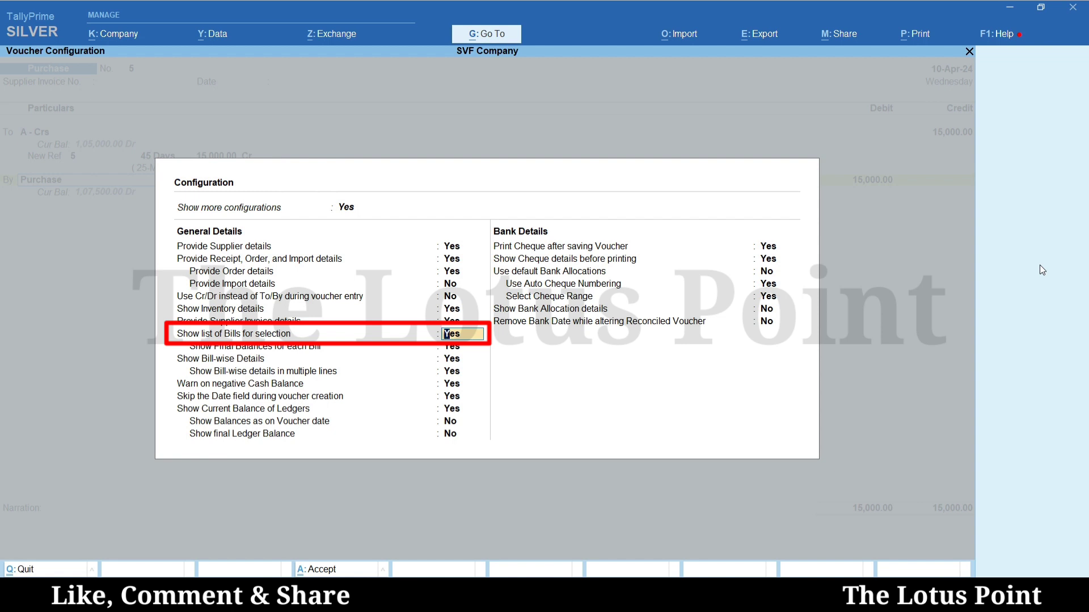
key("Return")
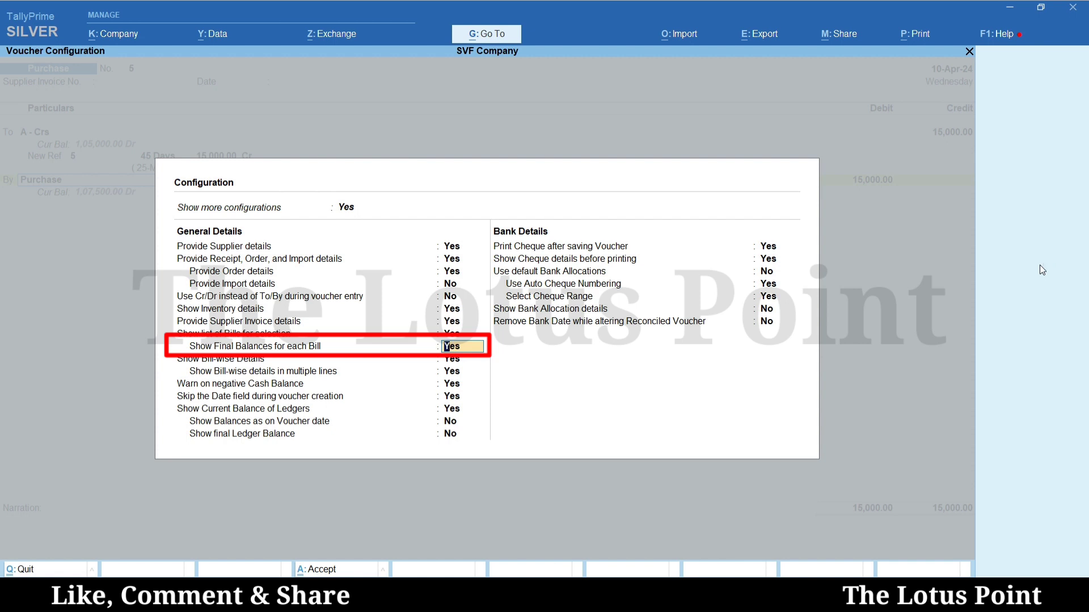
key("Return")
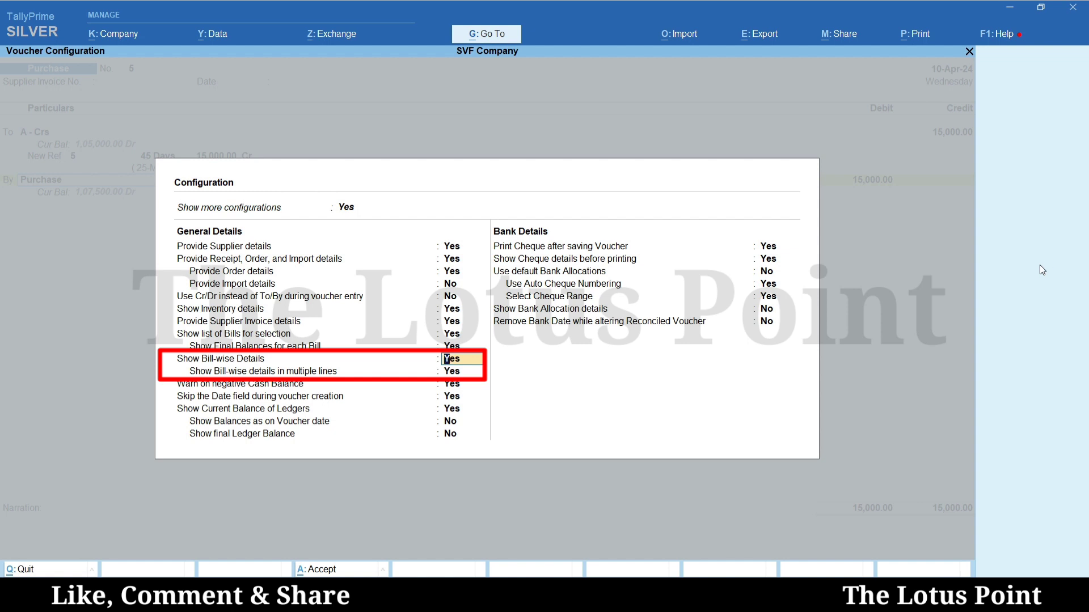
key("Down")
key("Down")
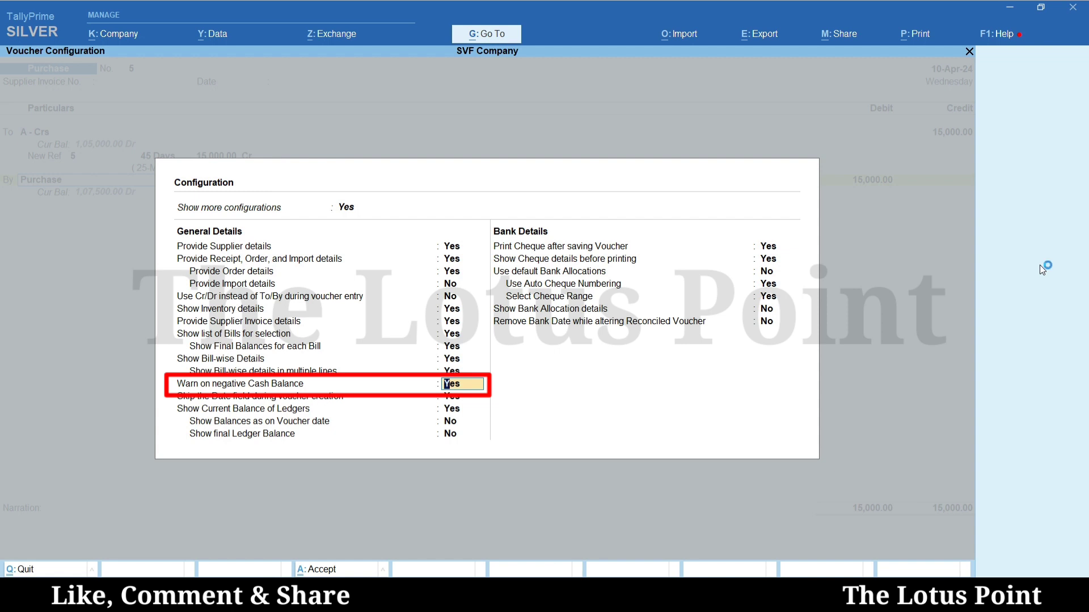
key("Return")
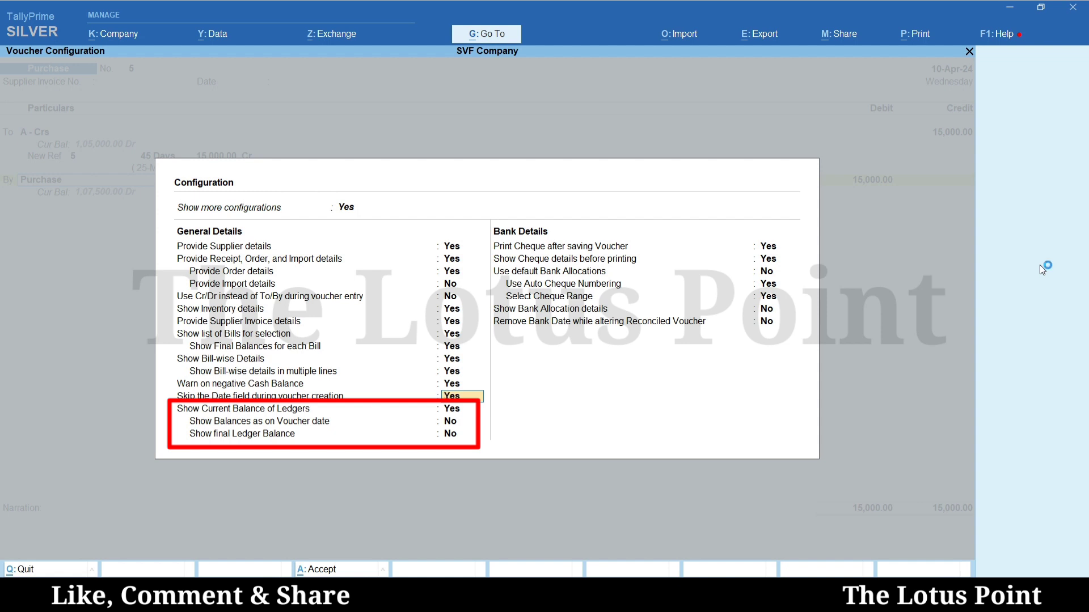
key("Return")
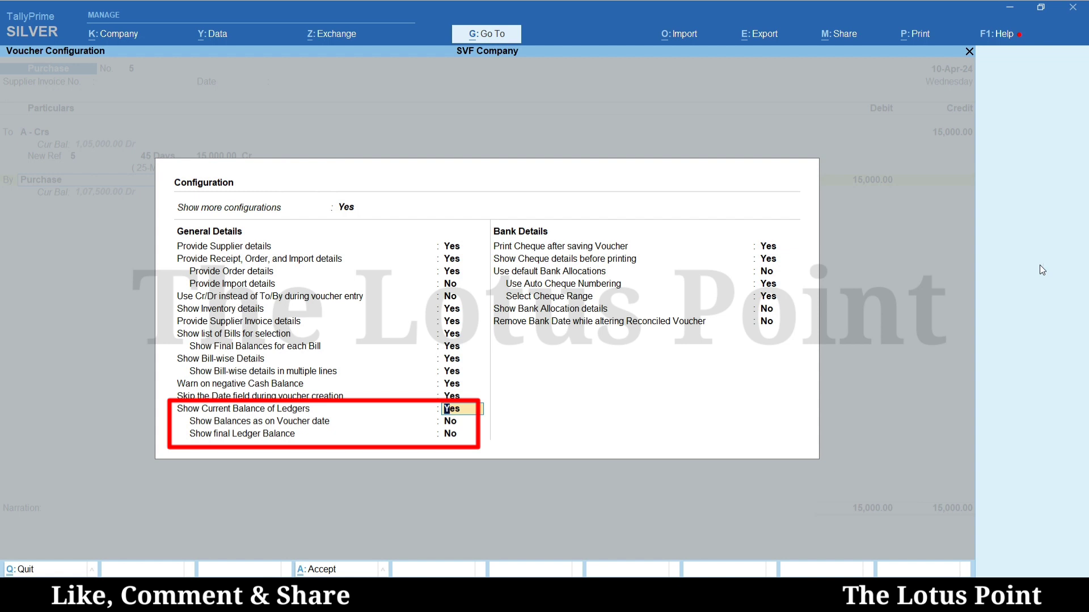
key("Return")
key("Return")
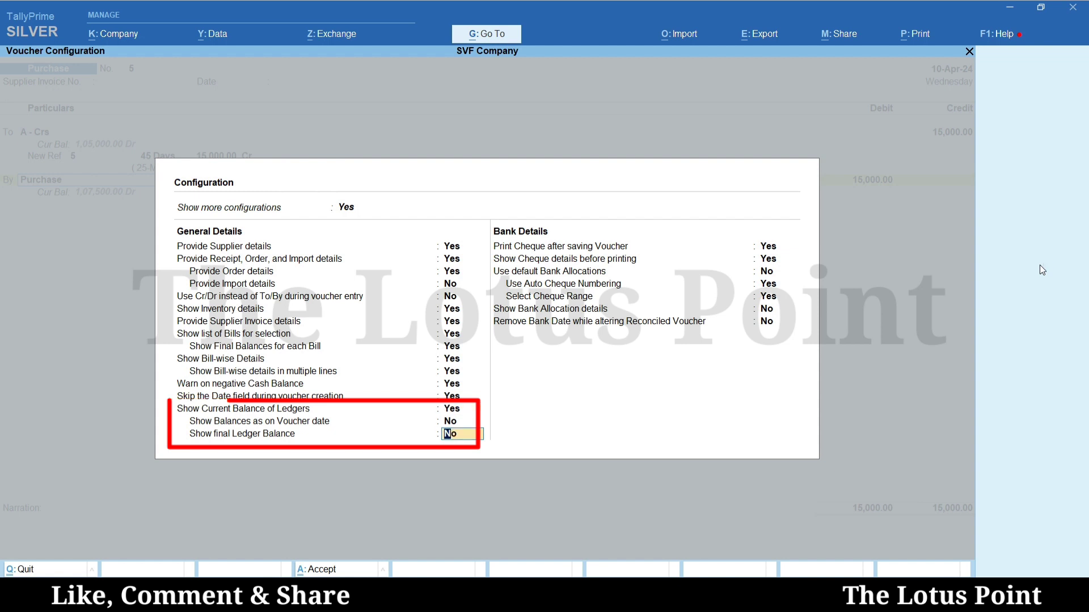
Review the Bank Details options for cheque printing, default bank allocations, cheque numbering and range, allocation details and bank date removal
key("Return")
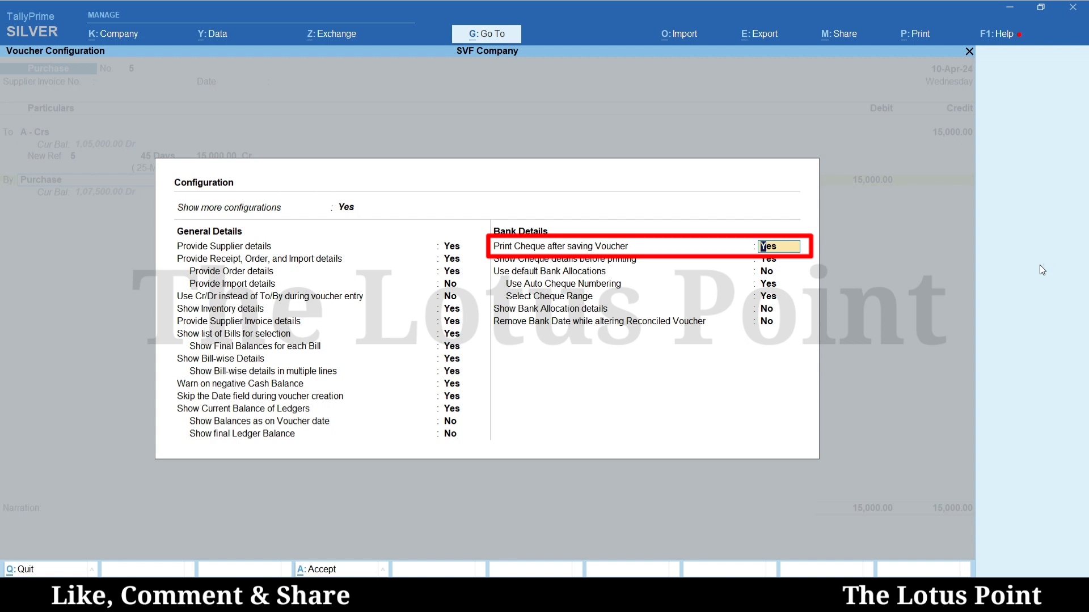
key("Return")
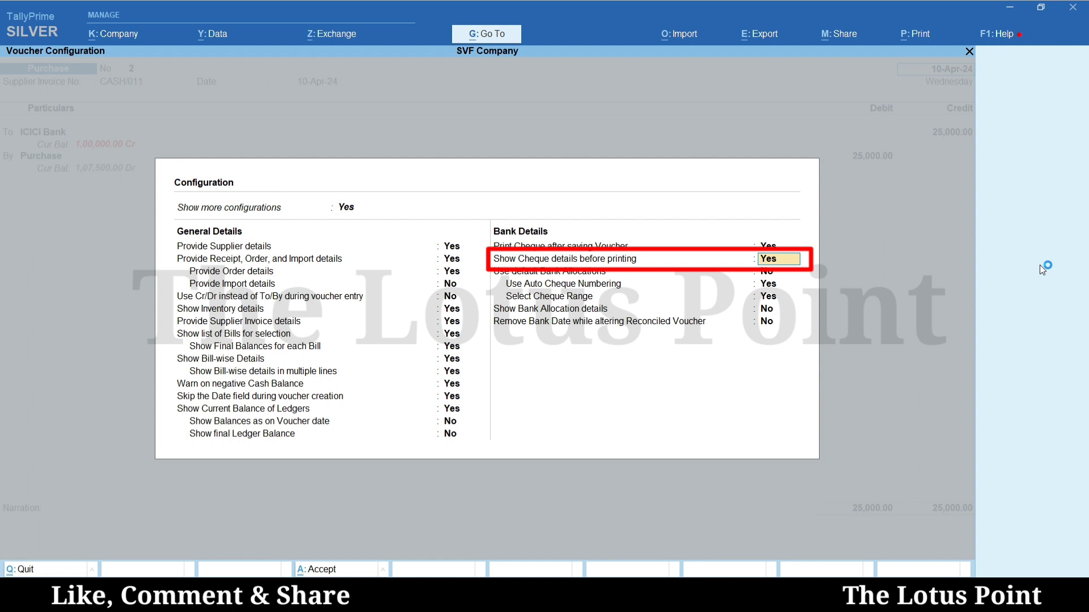
key("Return")
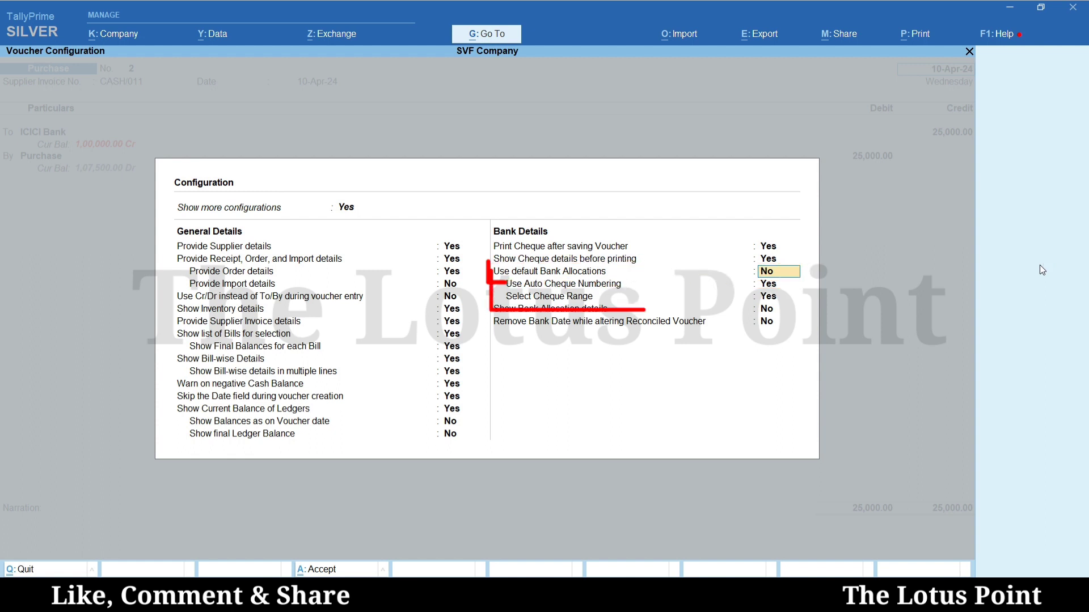
key("Return")
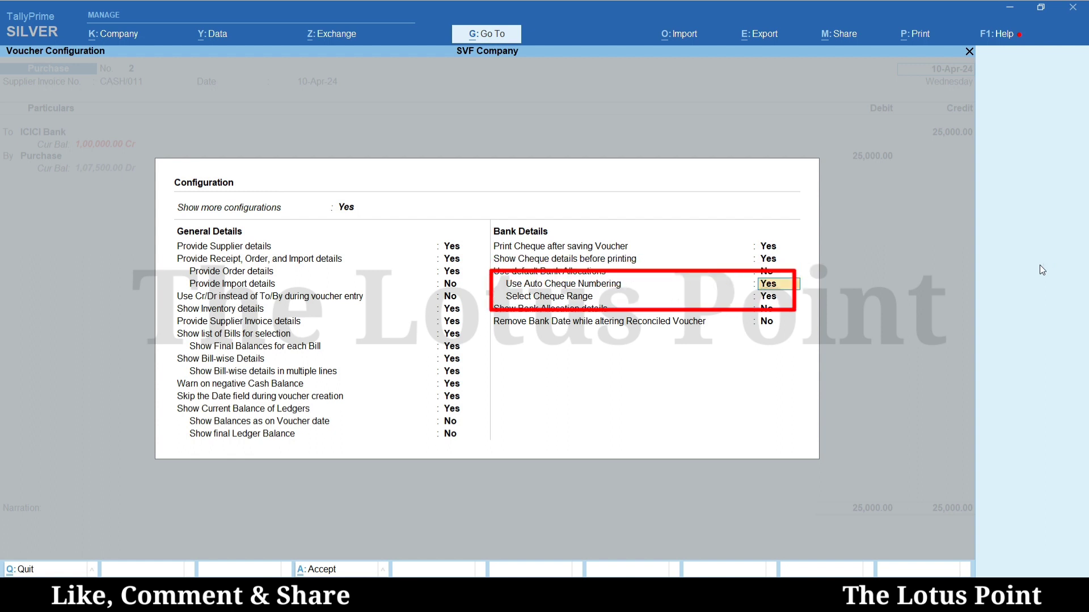
key("Return")
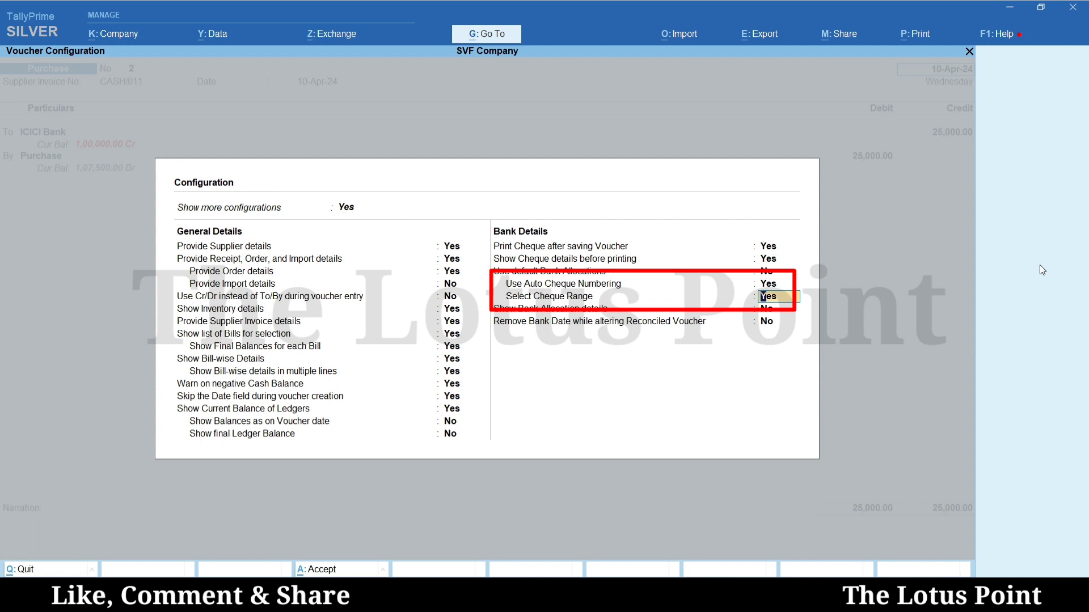
key("Return")
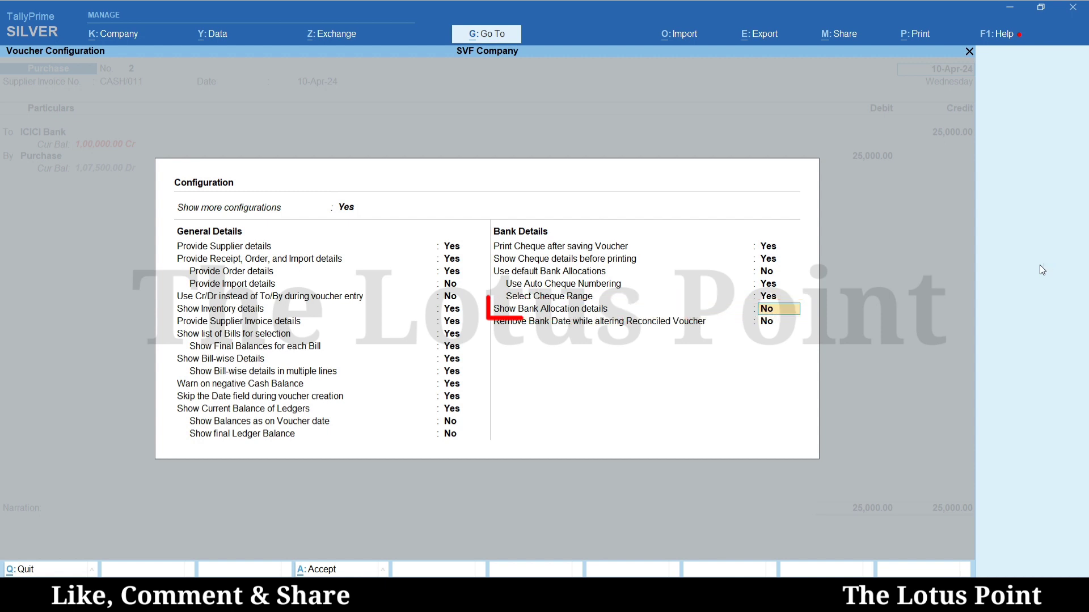
key("Return")
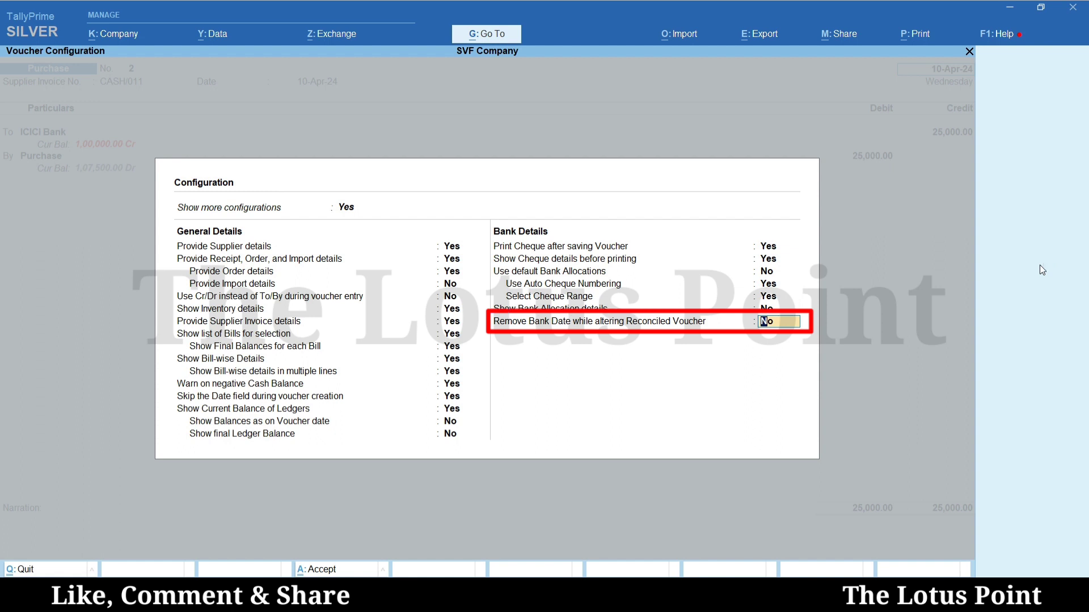